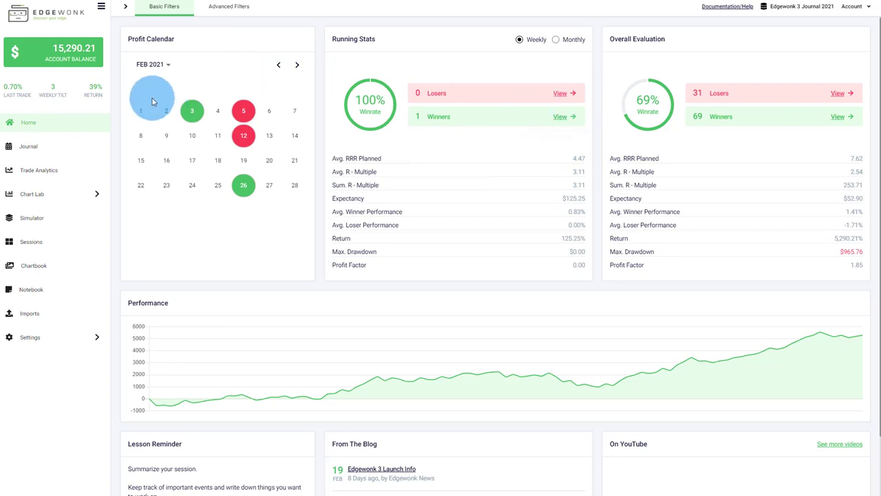
- Show January 2021 in the profit calendar with monthly running stats, then open the Journal
click(278, 66)
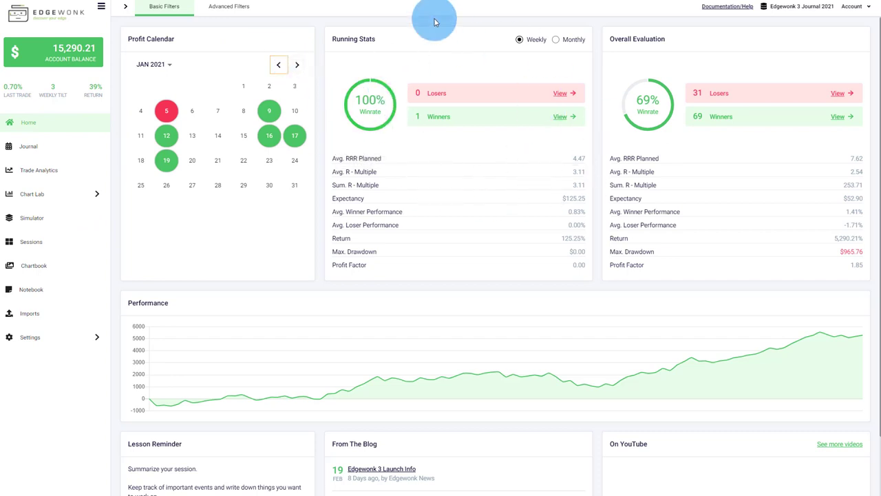
click(555, 40)
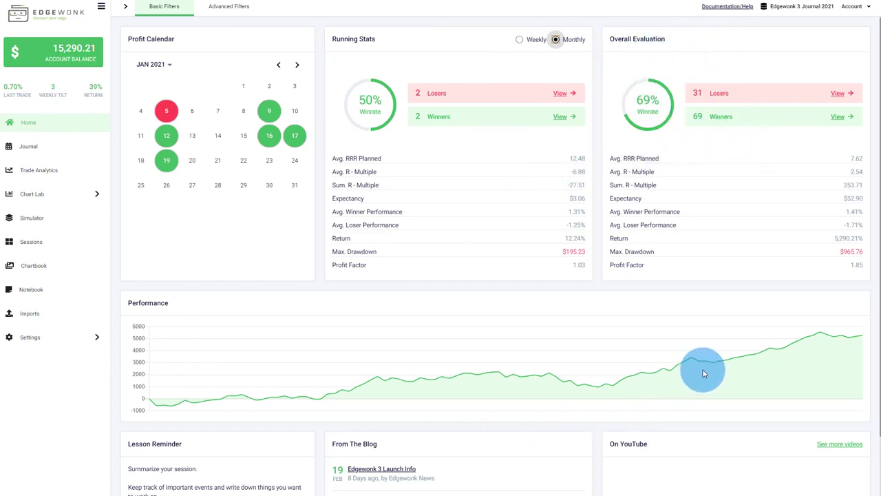
click(69, 149)
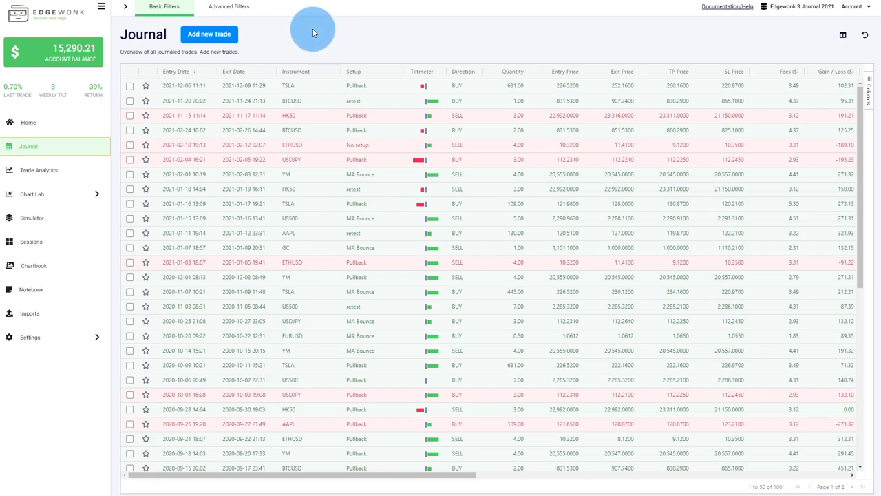
- Start a manual new trade, try adding an exit row in Fine Scalings, then cancel the scalings
click(208, 38)
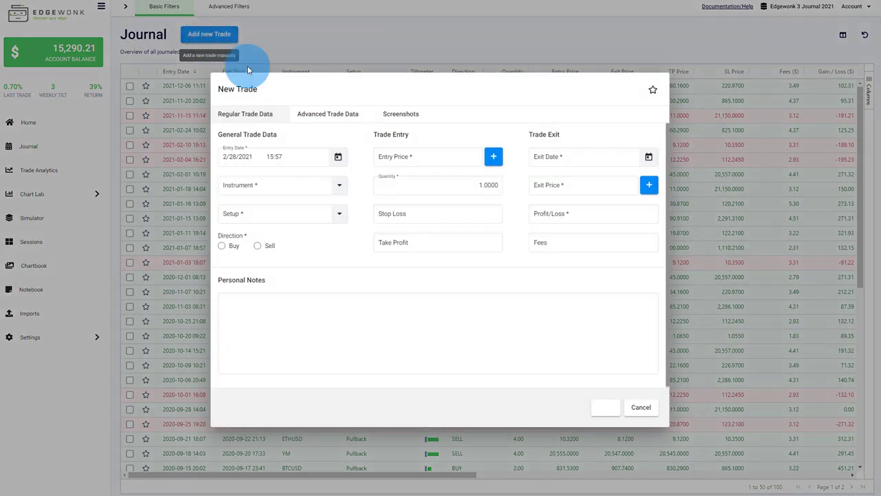
click(495, 157)
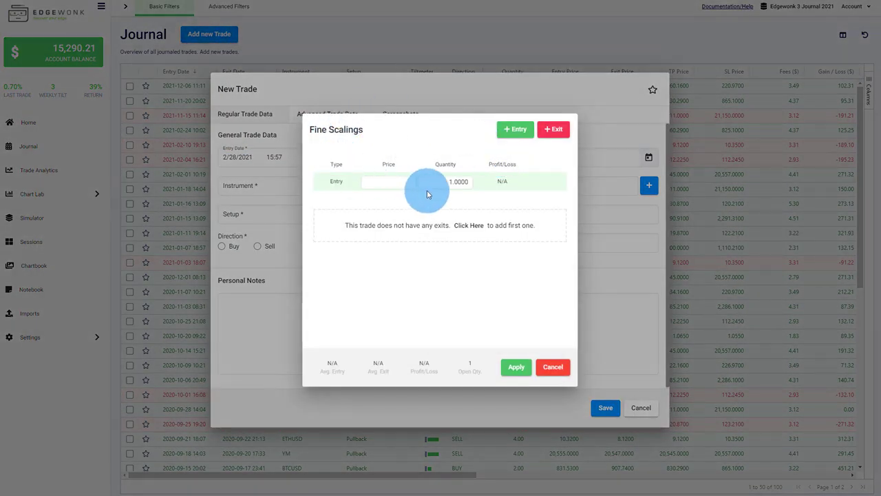
click(553, 130)
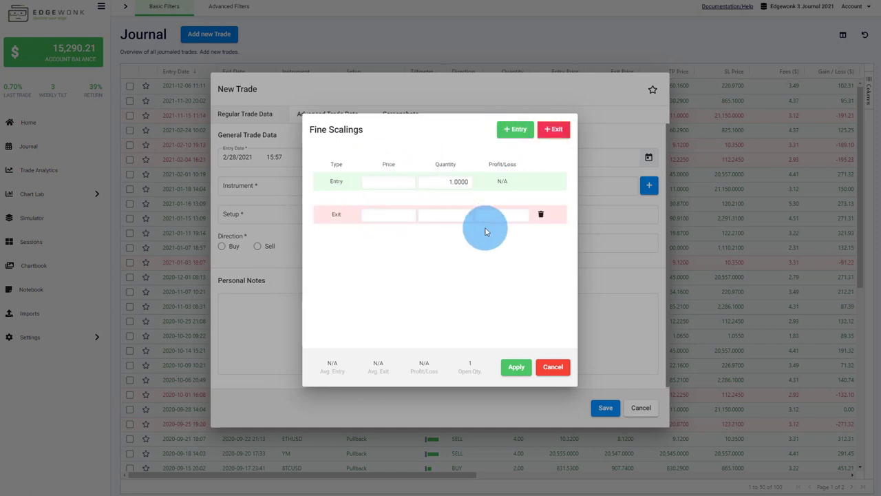
click(557, 367)
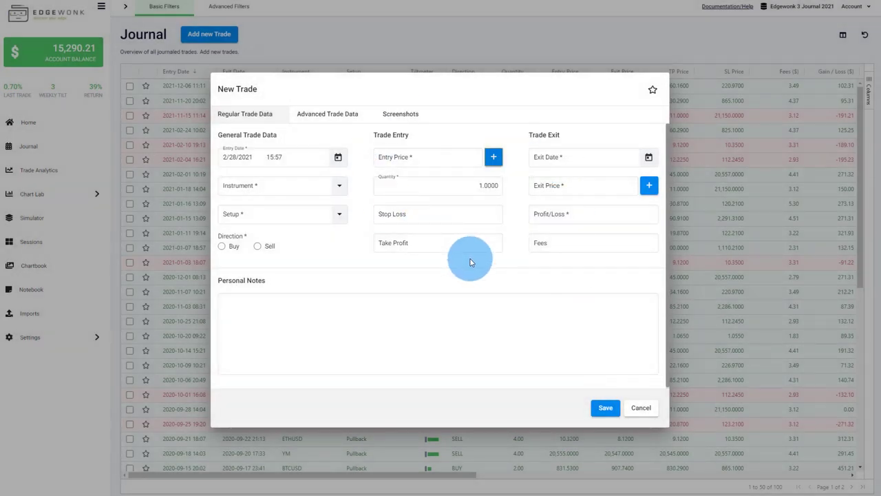
- Discard the new trade, expand the journal filters and check the Last Trades choices
click(641, 407)
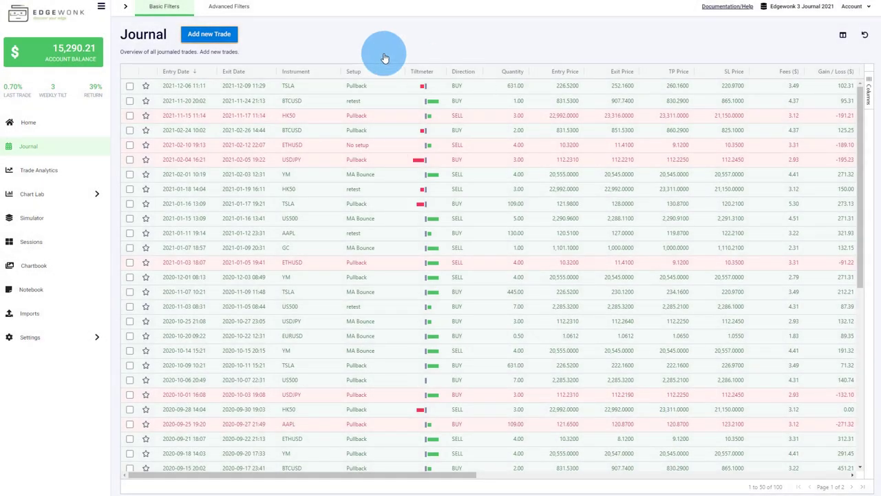
click(126, 10)
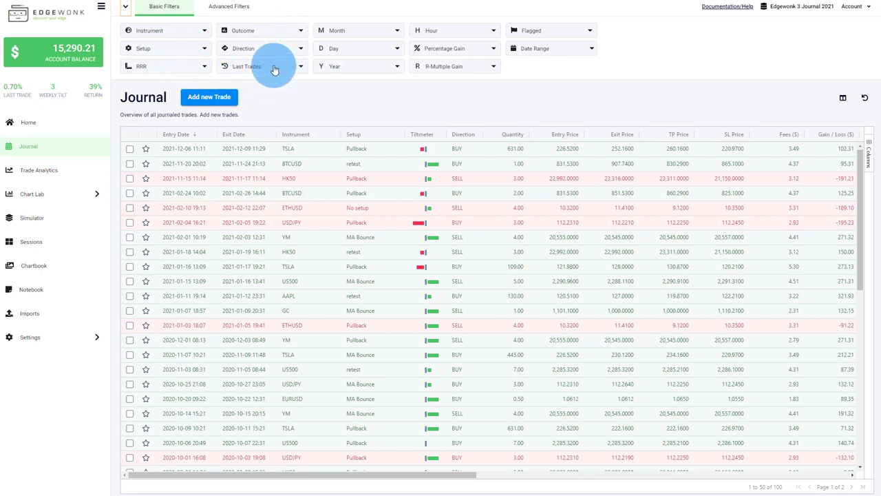
click(301, 69)
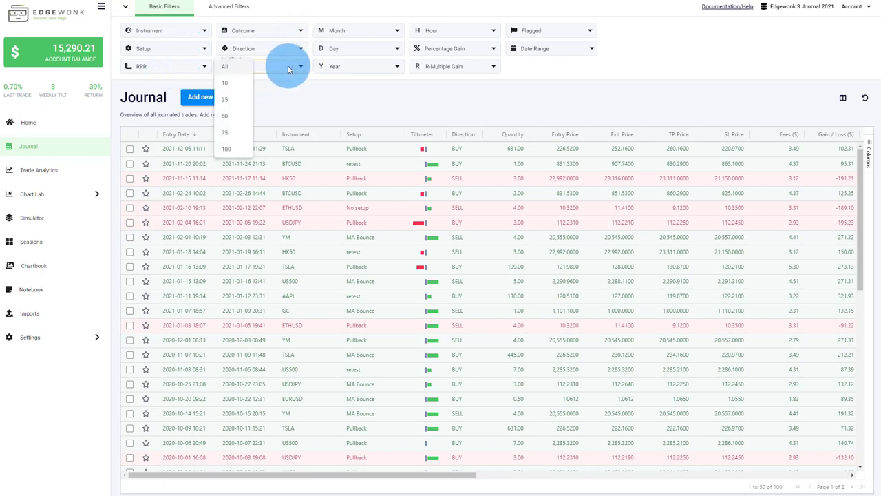
click(290, 114)
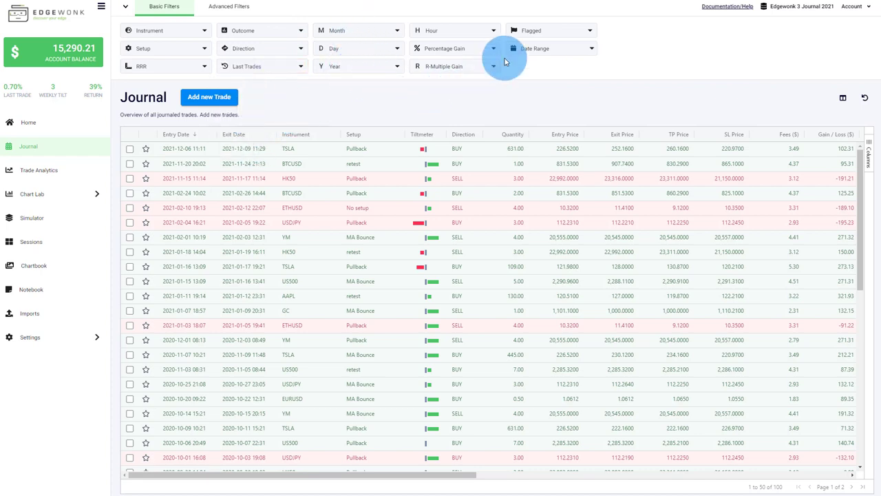
- Switch to Advanced Filters and look at the Entry Comments filter choices
click(228, 7)
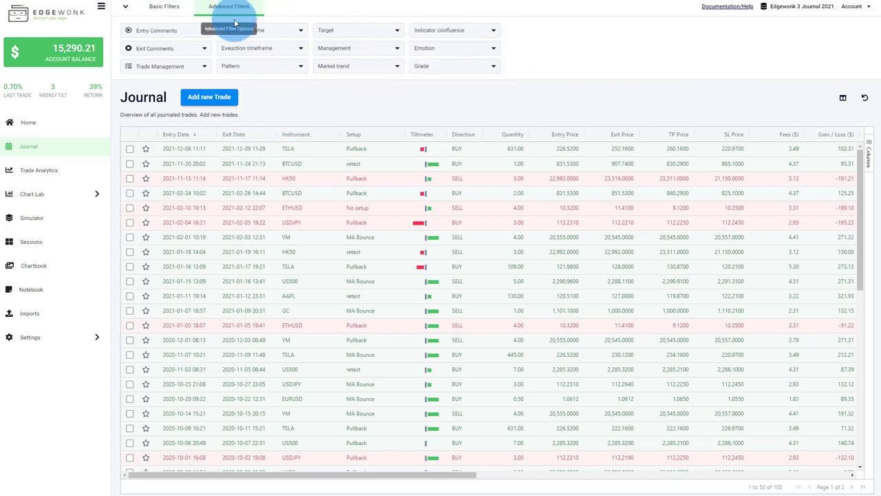
click(192, 34)
click(204, 76)
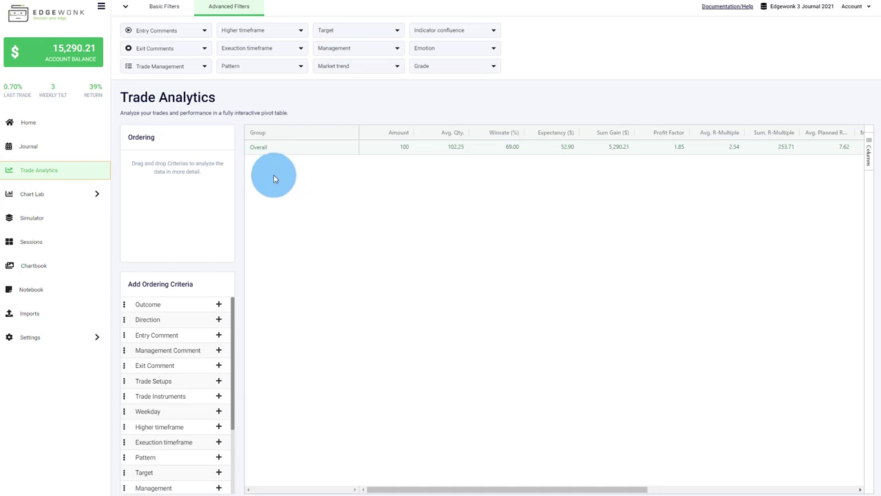
- Add Outcome as a grouping criterion and expand Overall into 31 LOSER and 69 WINNER rows
scroll(186, 330, down, 4)
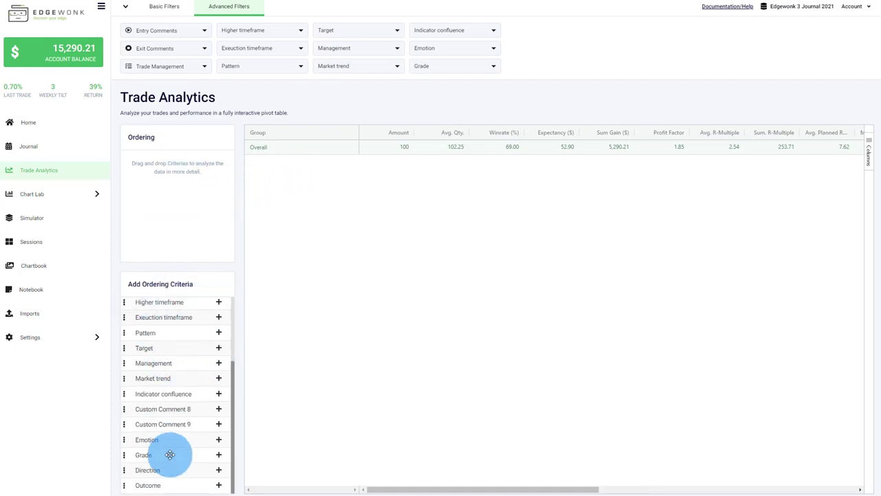
click(218, 486)
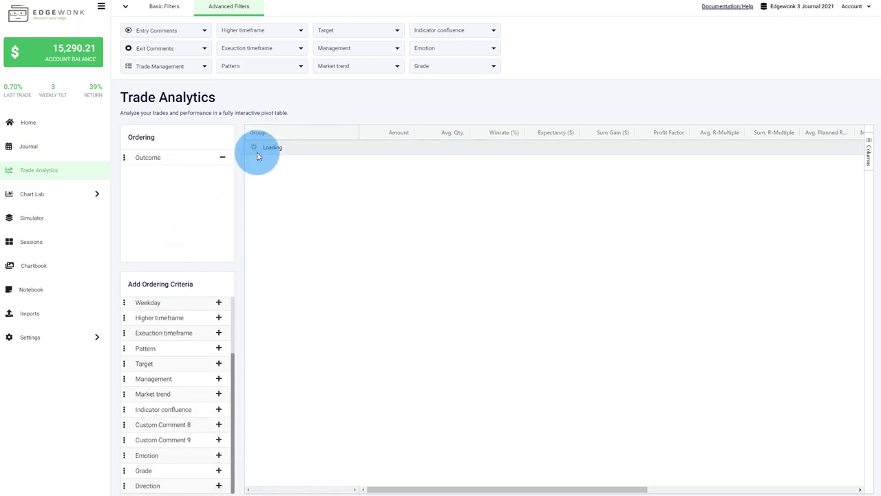
click(253, 148)
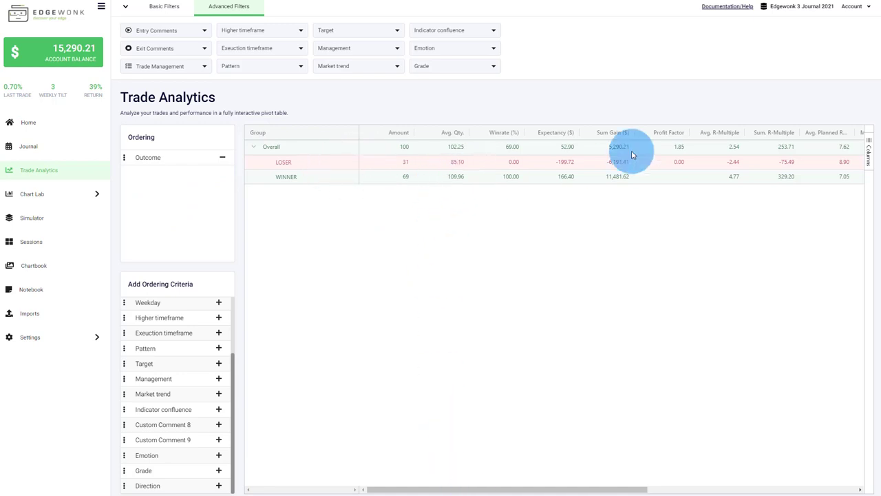
drag(486, 489, 528, 490)
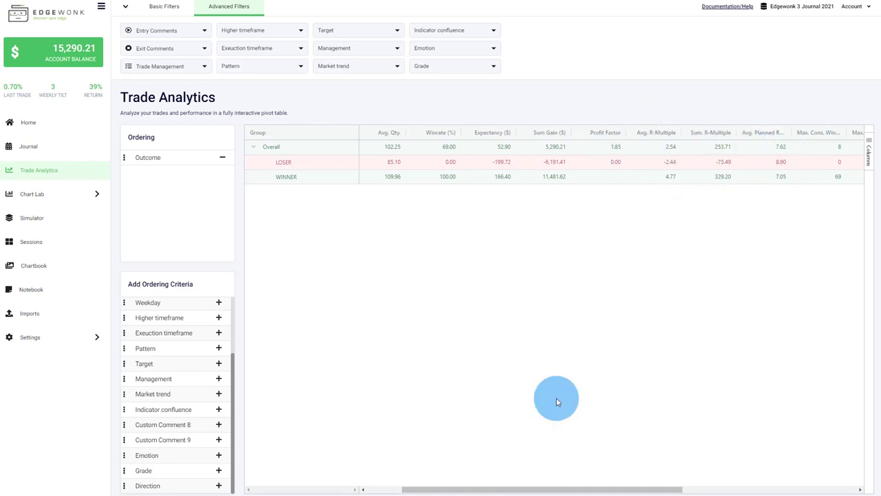
drag(550, 489, 681, 488)
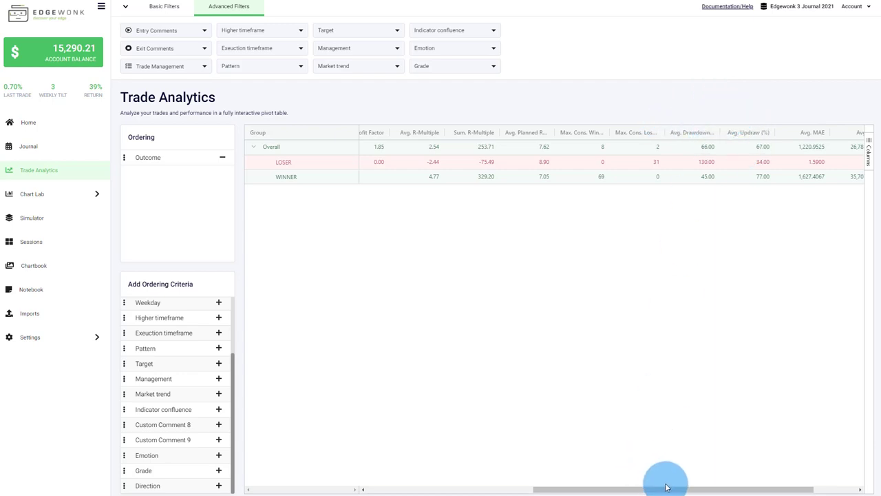
drag(669, 489, 724, 485)
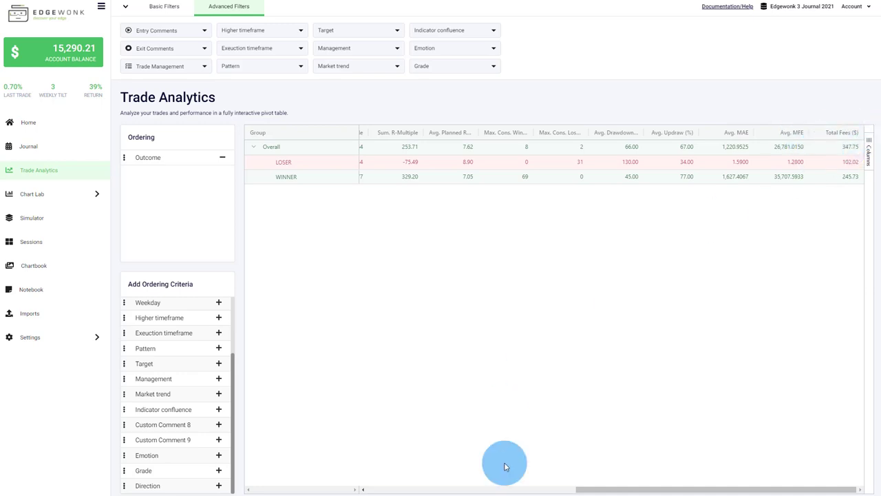
drag(604, 487, 393, 487)
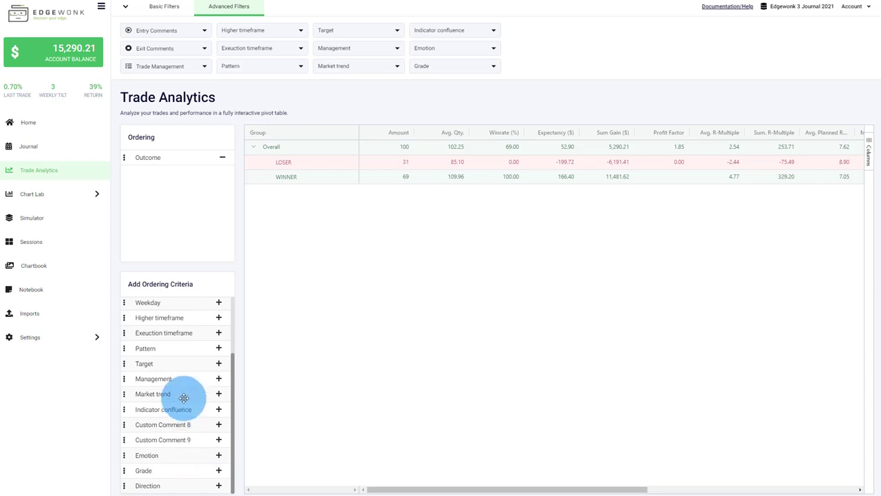
- Group by Trade Setups above Outcome and expand MA Bounce into 2 losers and 9 winners
scroll(180, 396, up, 3)
click(219, 350)
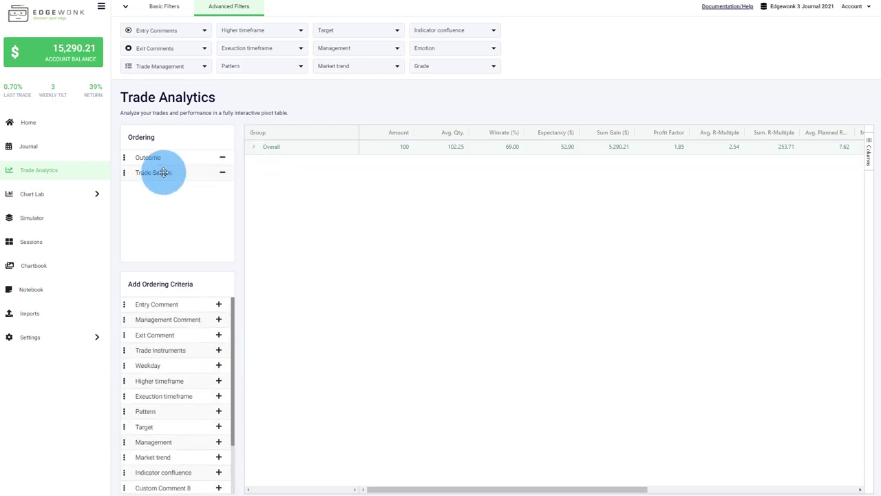
drag(123, 173, 124, 157)
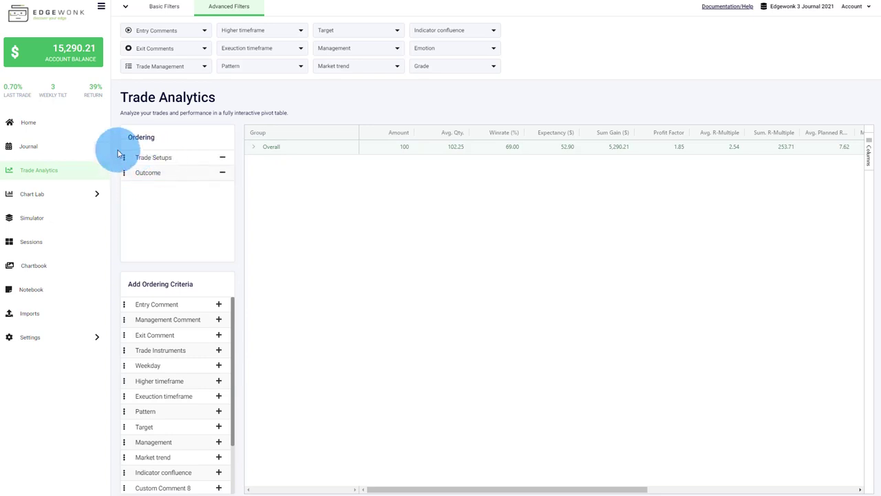
click(254, 147)
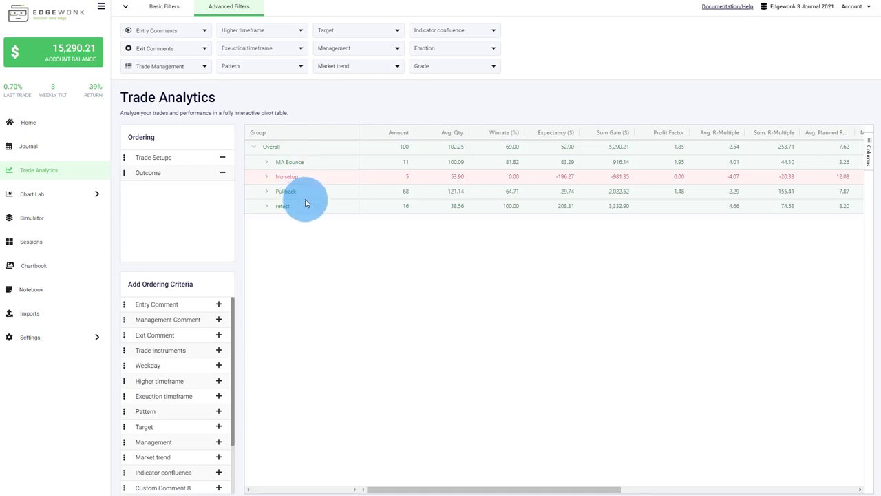
click(266, 164)
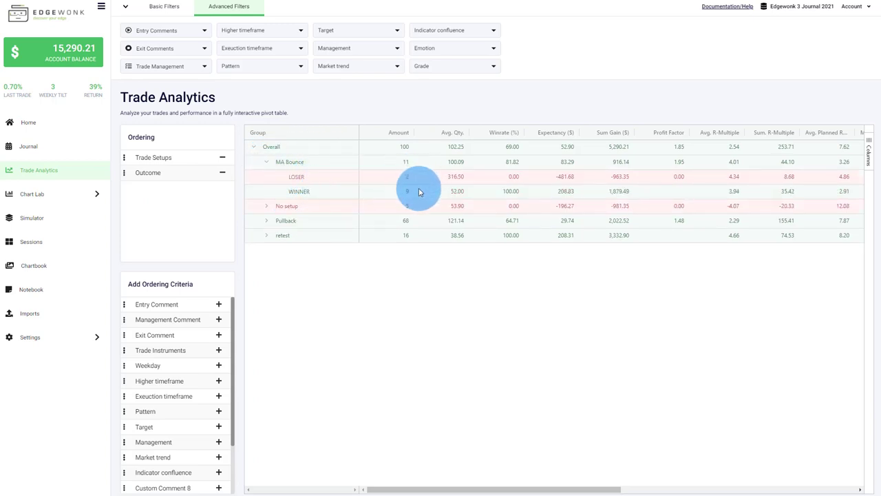
click(72, 194)
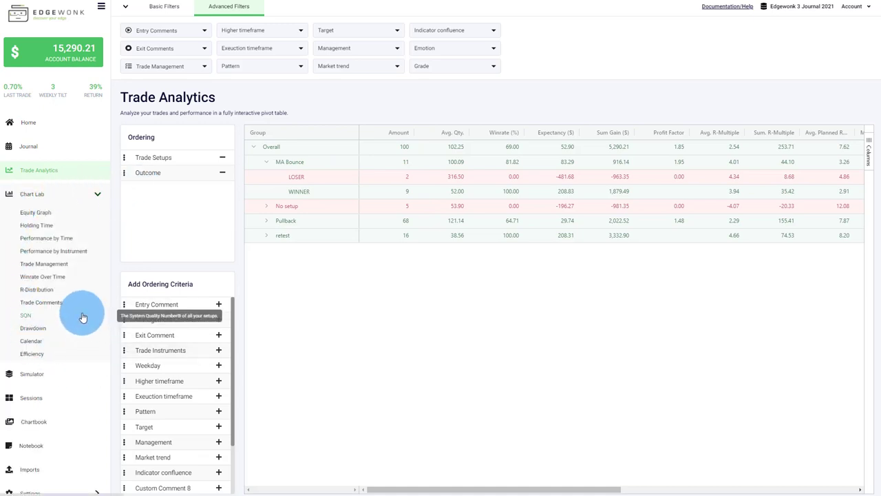
- Show the Equity Graph, switching its display from percentage to R multiples
click(62, 216)
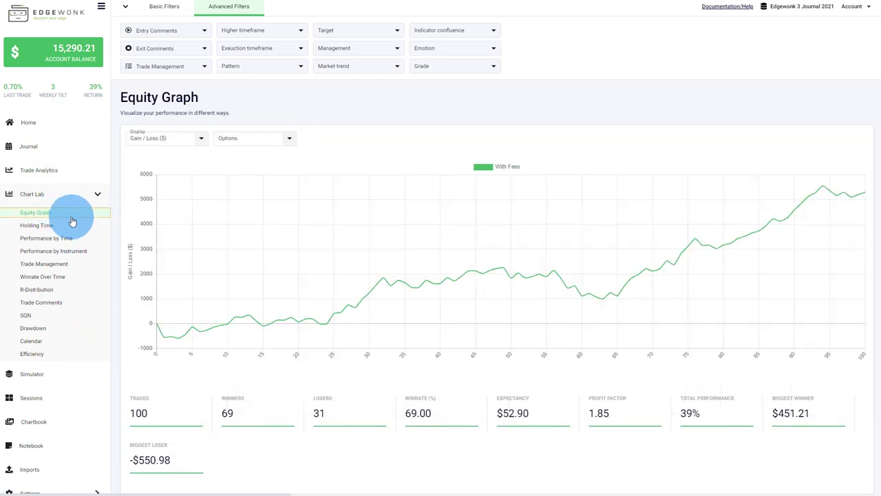
click(196, 140)
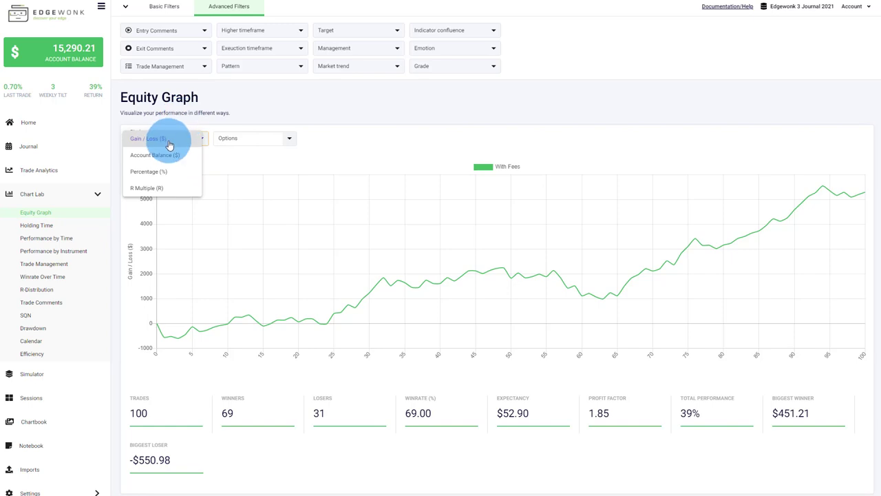
click(181, 171)
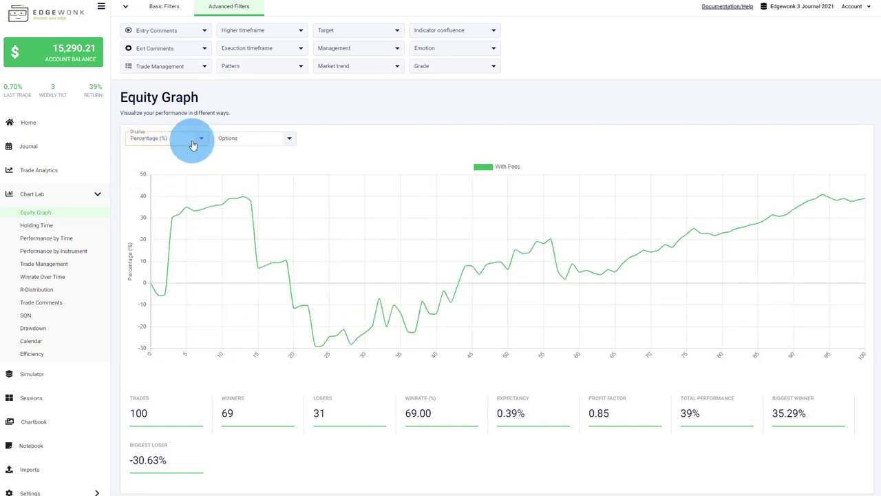
click(190, 138)
click(175, 155)
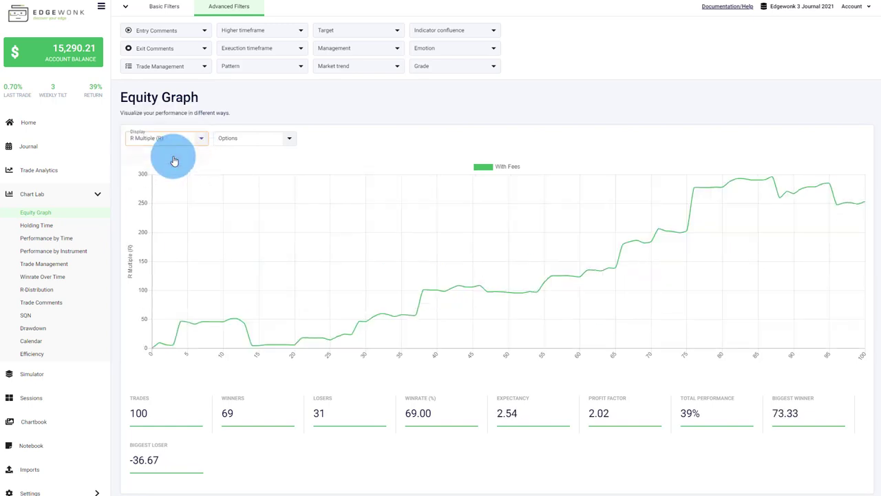
- View Holding Time, then Performance by Time by weekday, month and hour of day
click(61, 227)
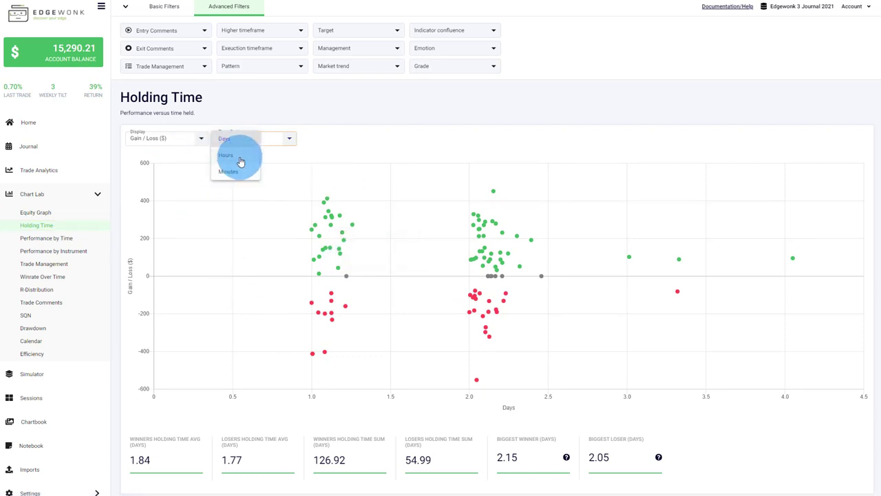
click(88, 242)
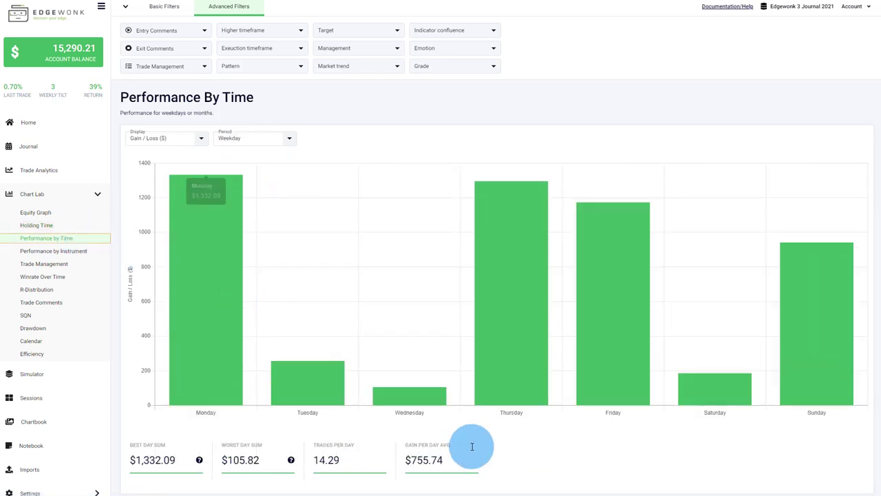
click(242, 132)
click(248, 157)
click(255, 141)
click(252, 156)
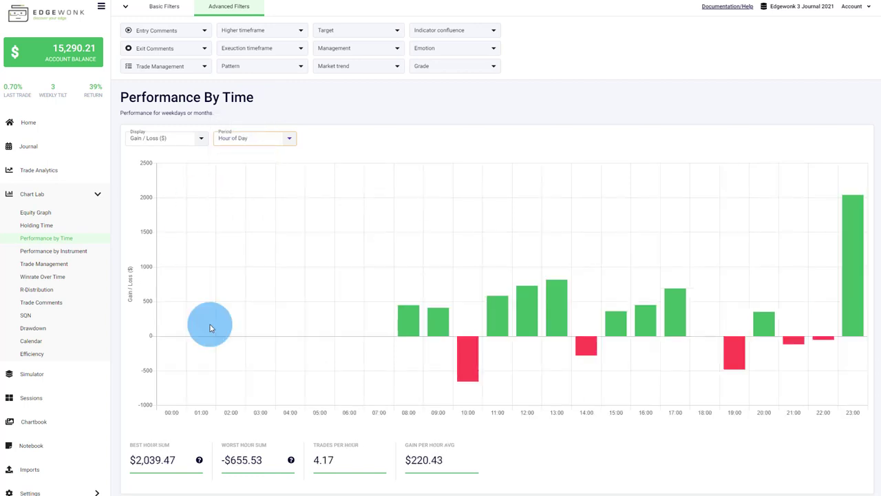
- View the Instrument, Trade Management, Winrate and R-Distribution charts in turn
click(43, 250)
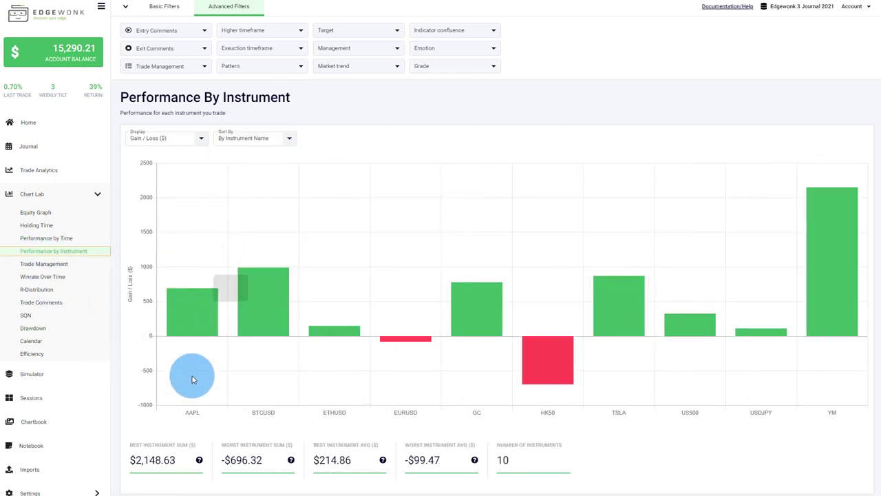
mouse_move(488, 336)
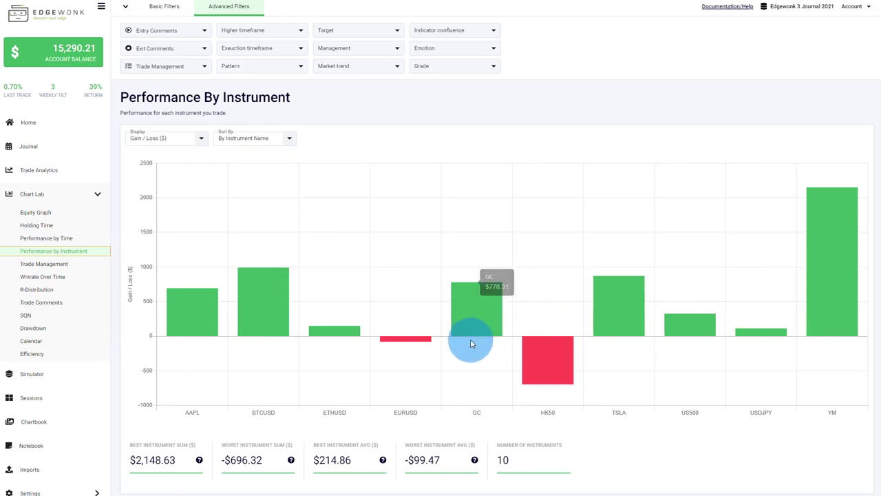
click(47, 264)
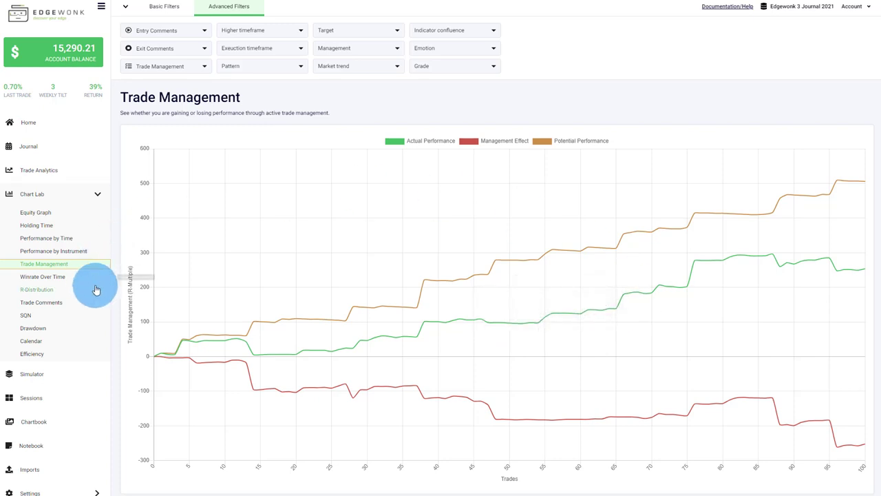
click(67, 279)
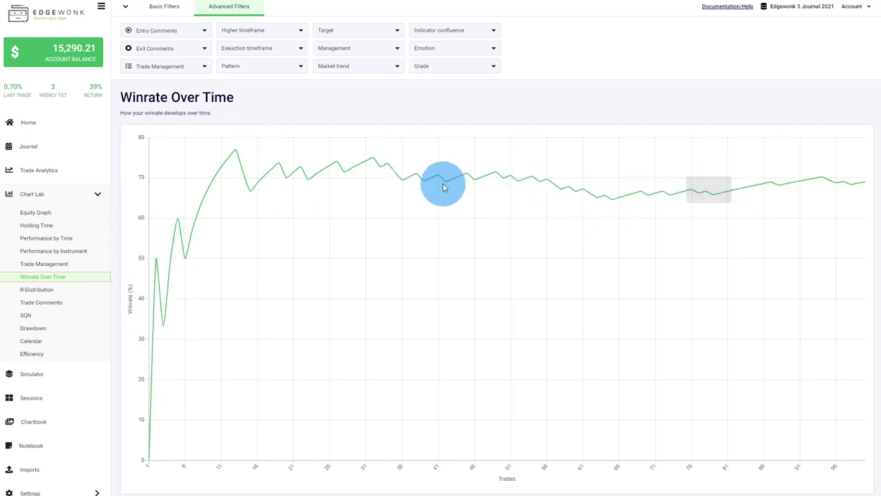
click(47, 291)
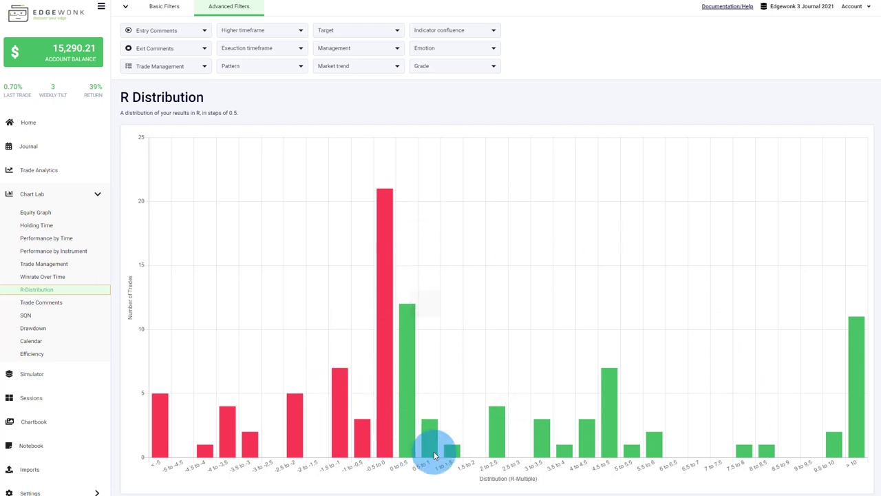
- Compare gains by Trade Exit and Trade Entry comments, then show SQN by Setup
click(73, 305)
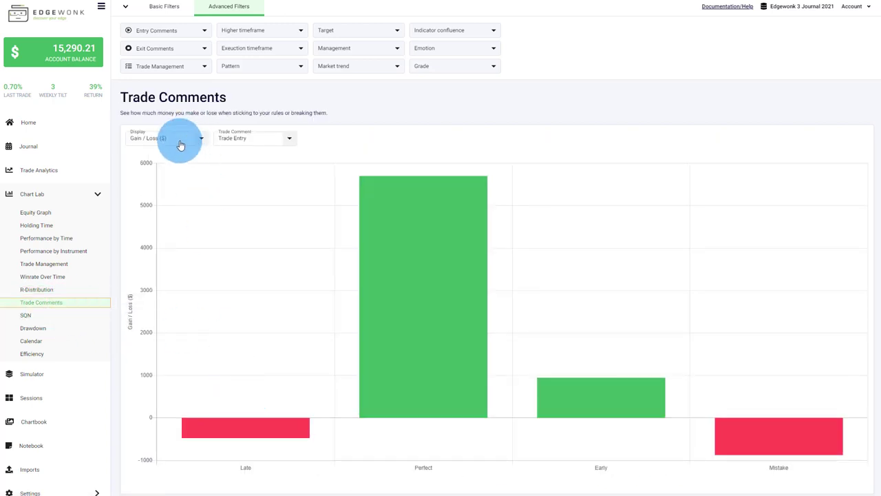
click(262, 153)
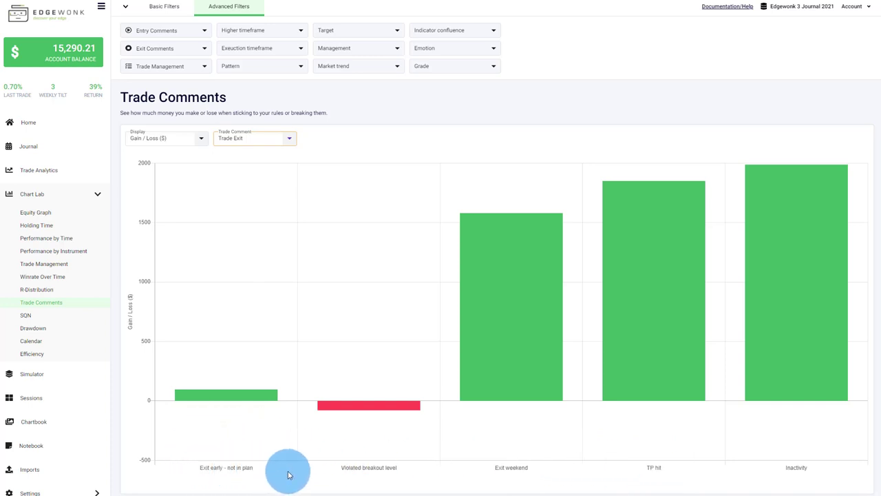
click(260, 141)
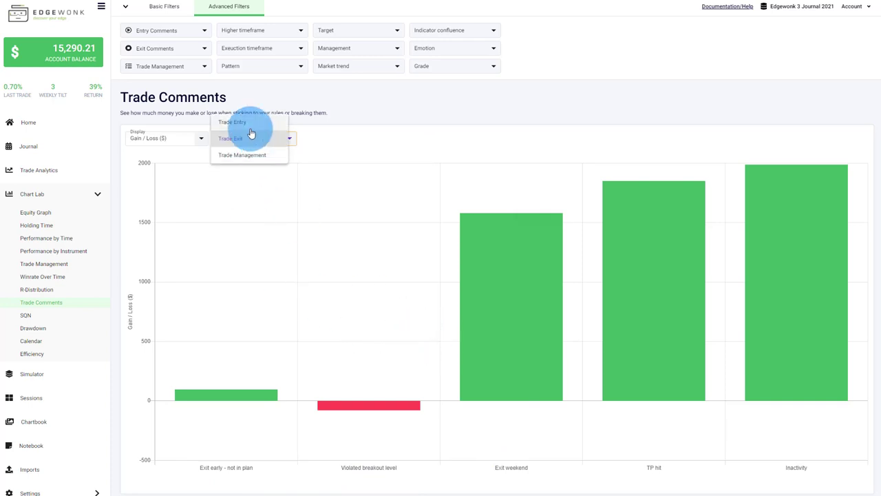
click(247, 125)
click(255, 142)
click(335, 158)
click(27, 314)
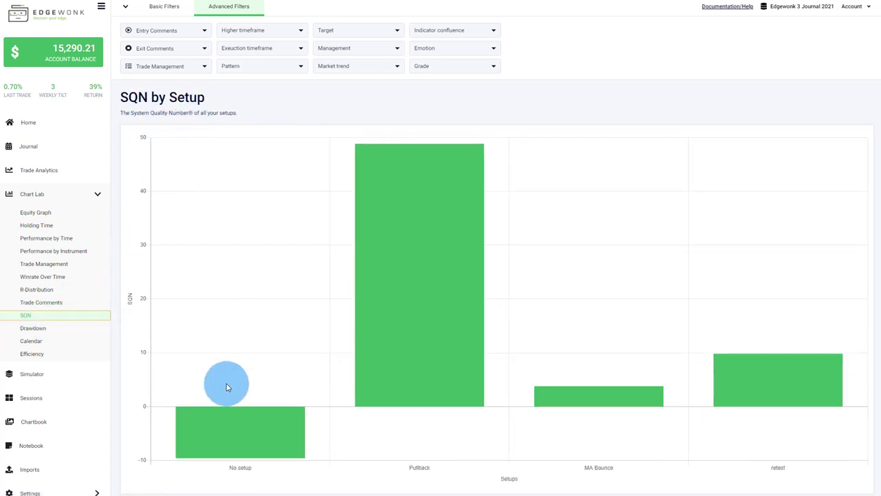
- Review the Drawdown chart, the 2020 trading Calendar and the Efficiency graph
mouse_move(626, 420)
mouse_move(409, 341)
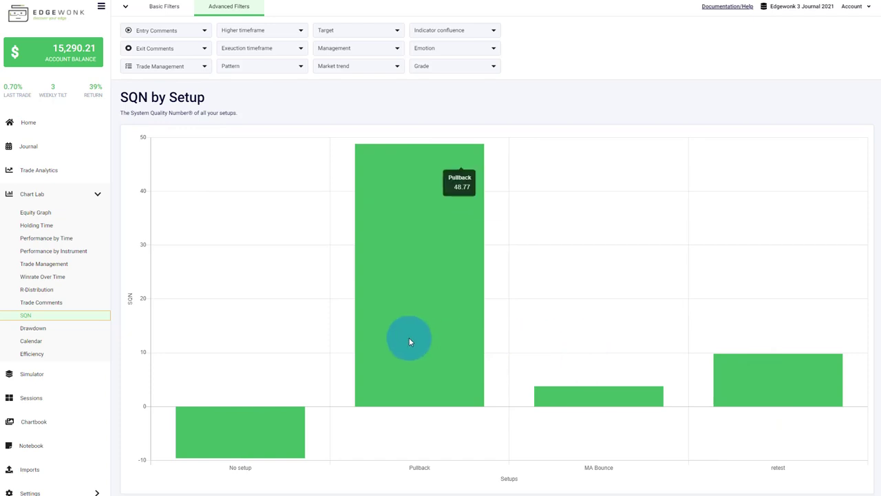
click(41, 328)
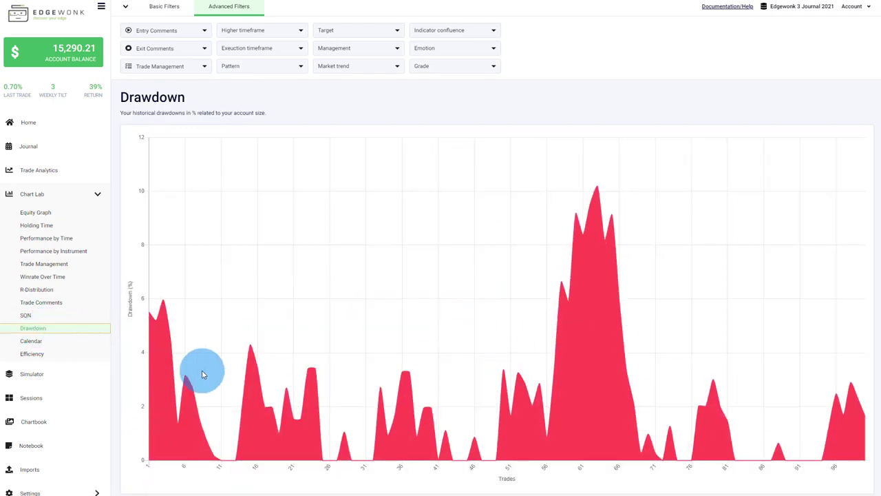
click(56, 344)
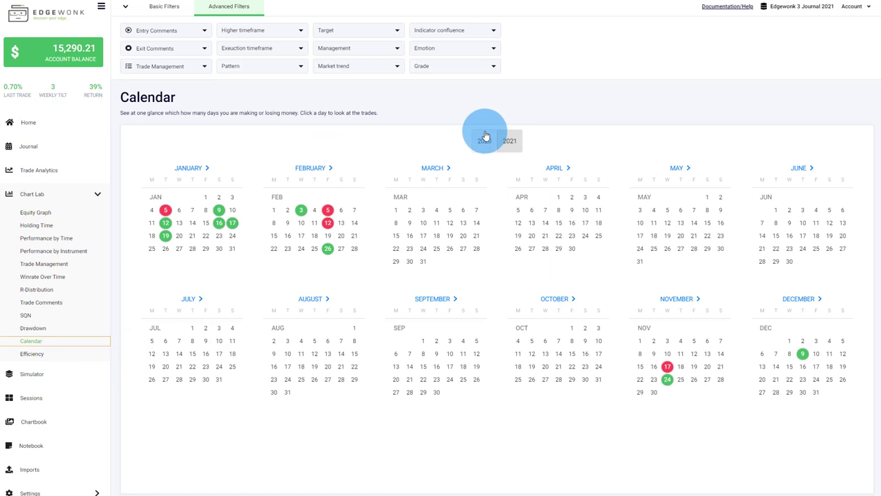
click(486, 143)
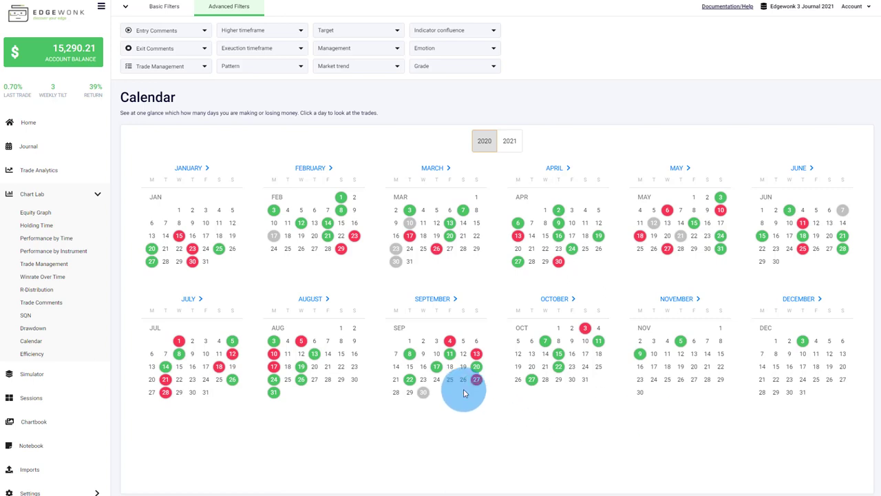
click(104, 354)
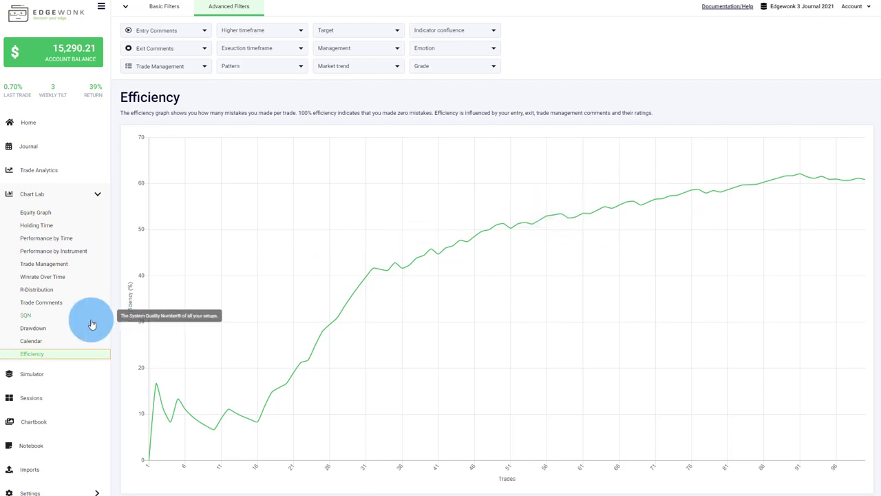
- Run 20 simulations of 500 trades in the Simulator, then open Sessions
click(60, 374)
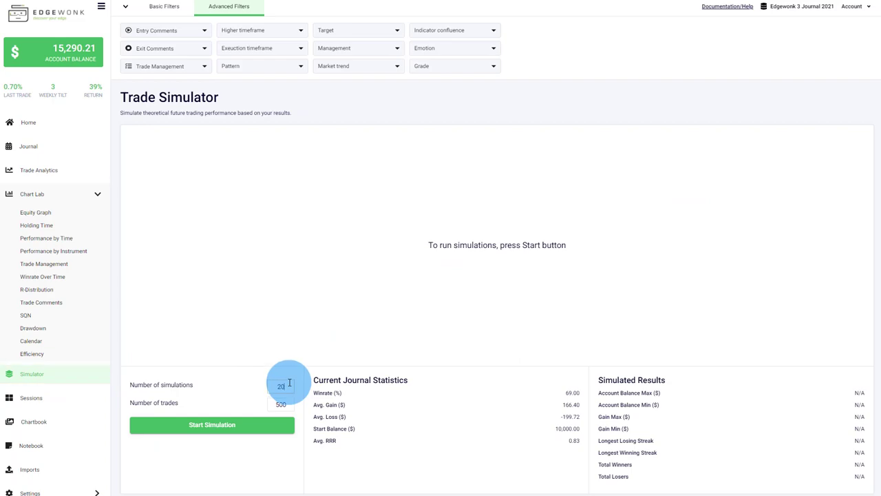
click(239, 424)
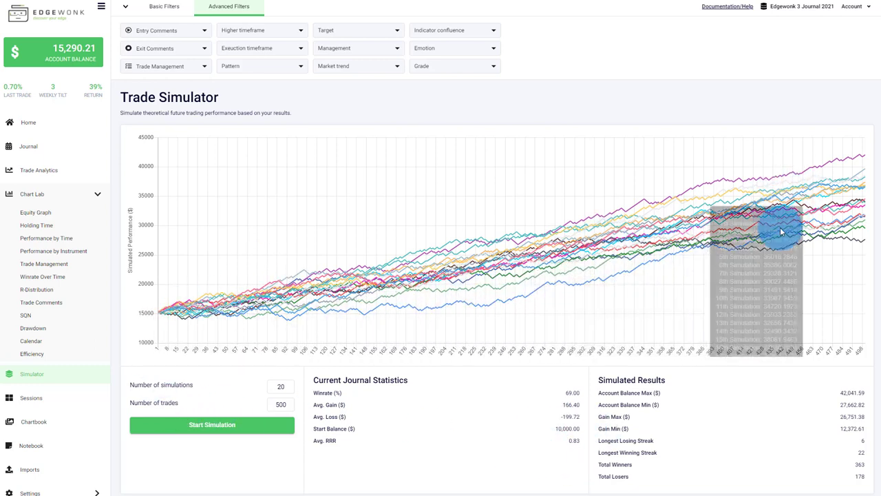
click(63, 401)
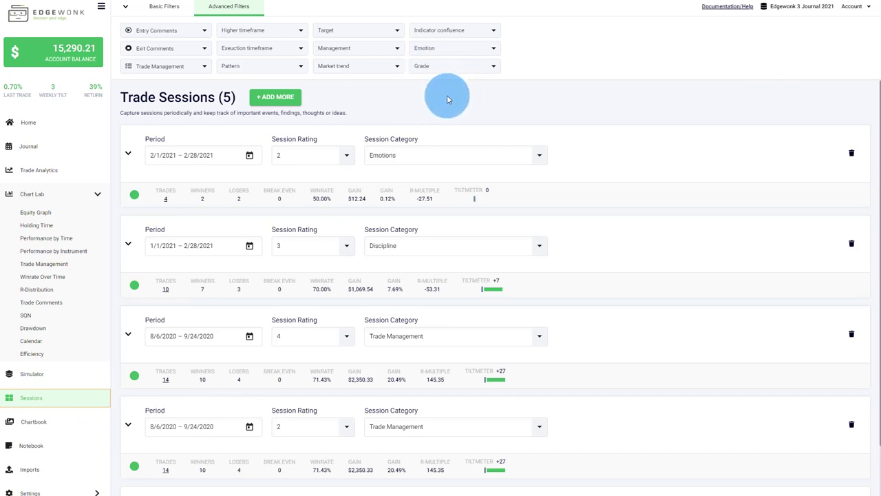
- Add a new trade session with the period 12/1/2020 to 12/13/2020
click(289, 102)
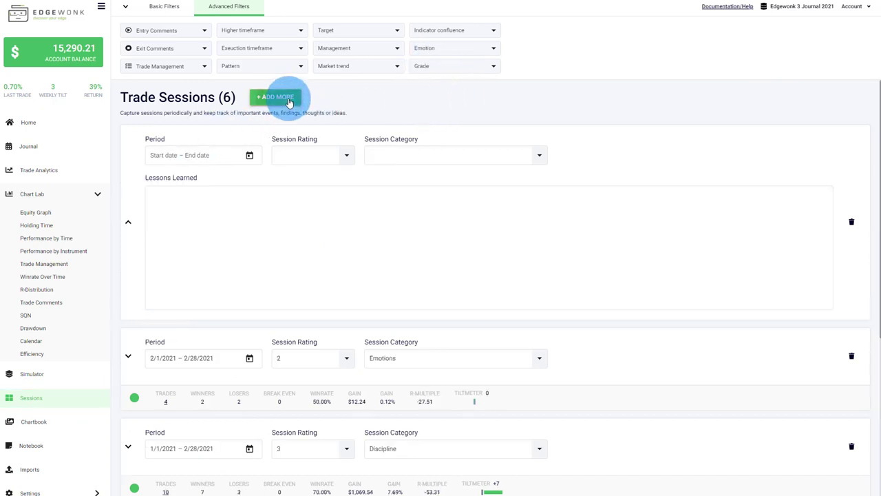
click(248, 157)
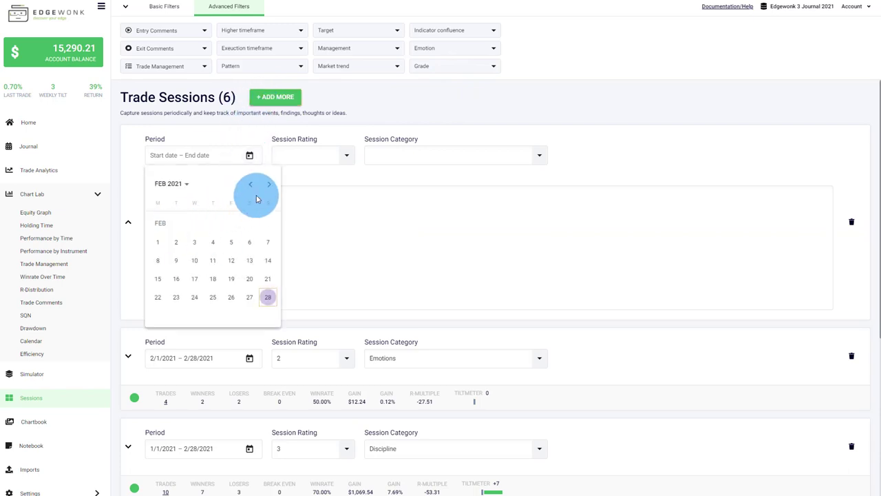
click(248, 187)
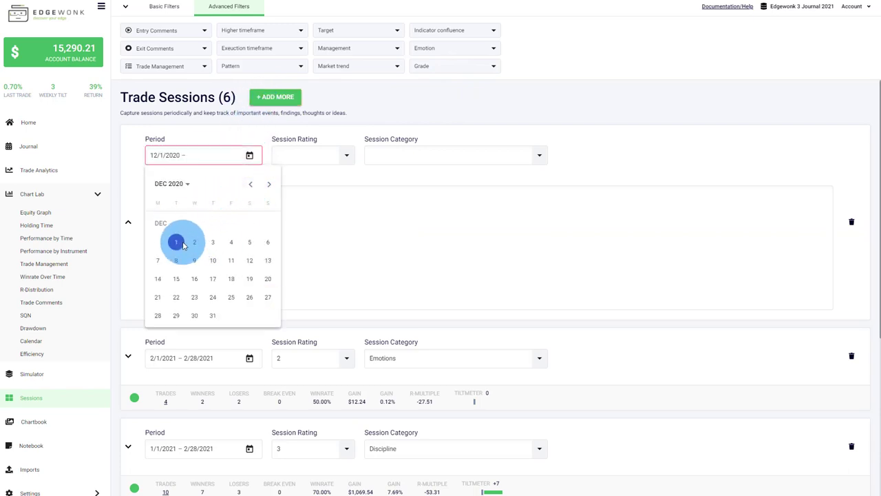
click(268, 260)
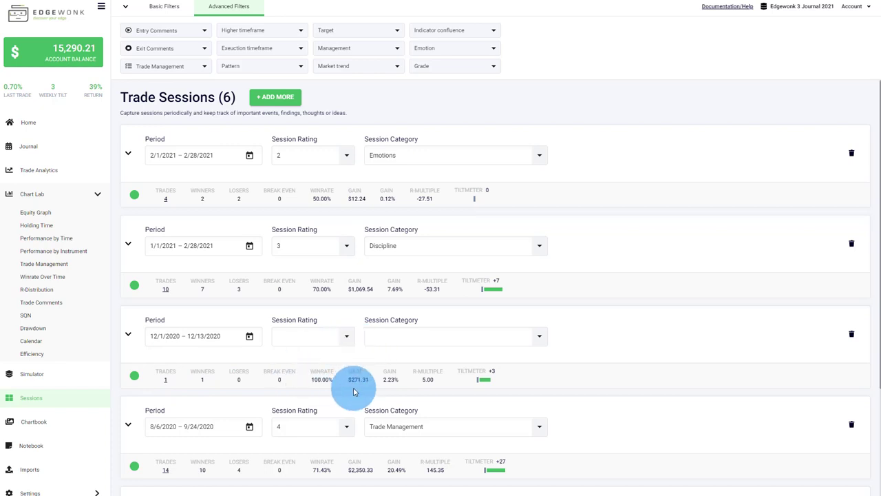
- Expand the new session to review its lessons learned notes
click(128, 334)
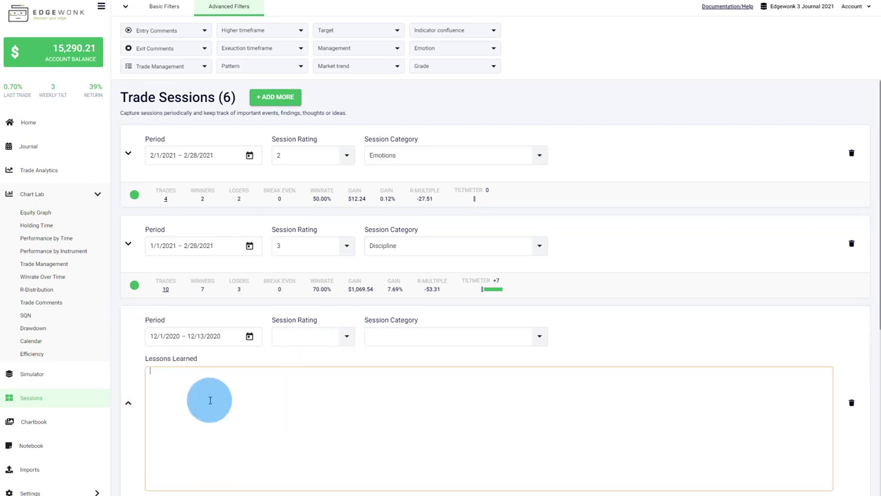
scroll(210, 399, down, 2)
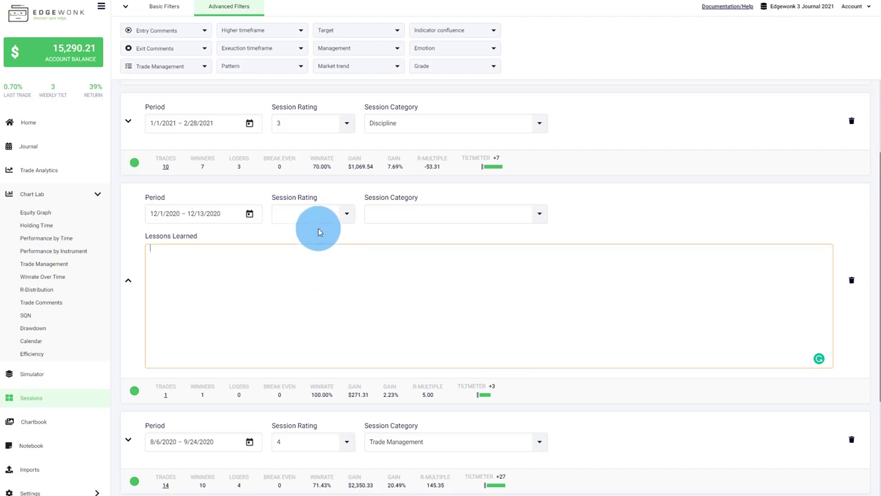
scroll(393, 324, up, 2)
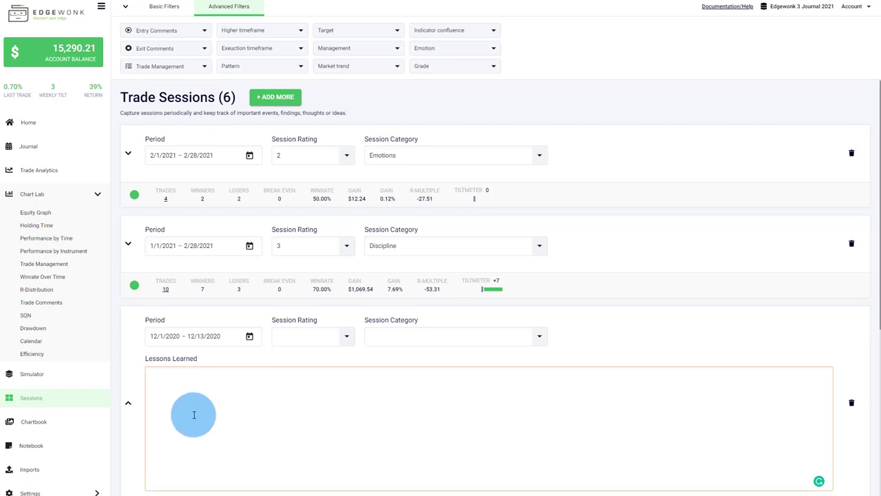
click(237, 100)
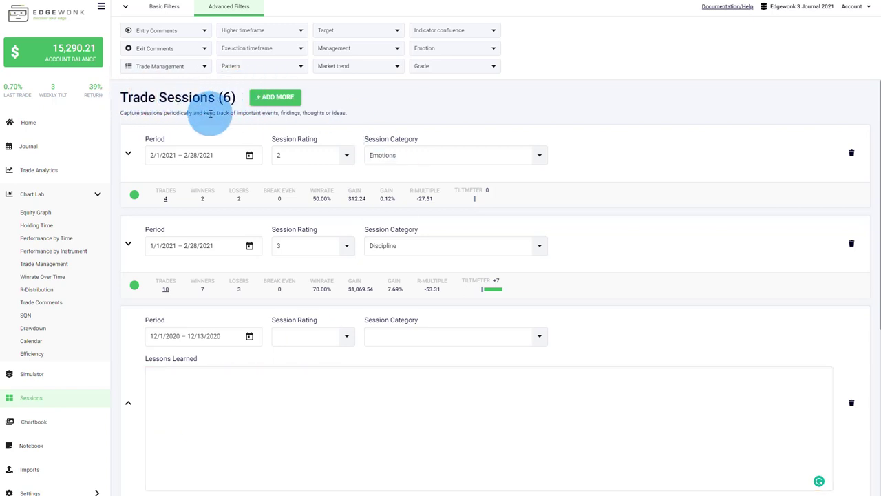
- Go to the Chartbook and view trade #13324's details
click(33, 421)
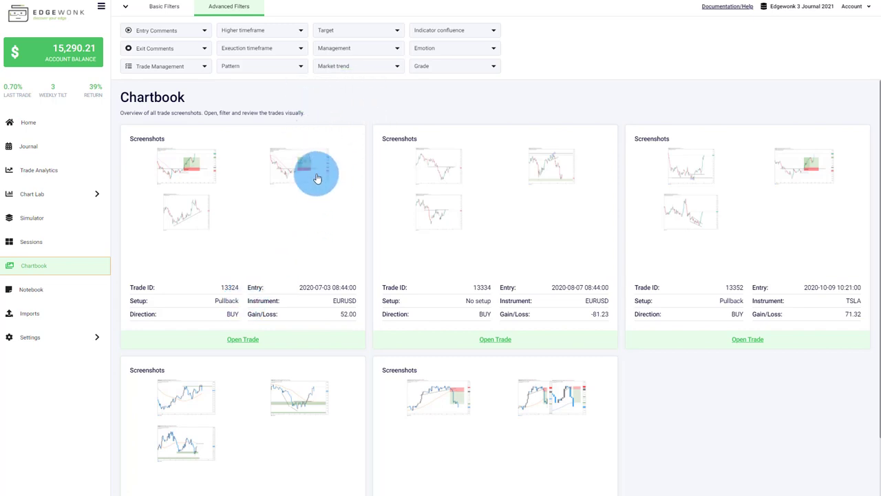
click(241, 342)
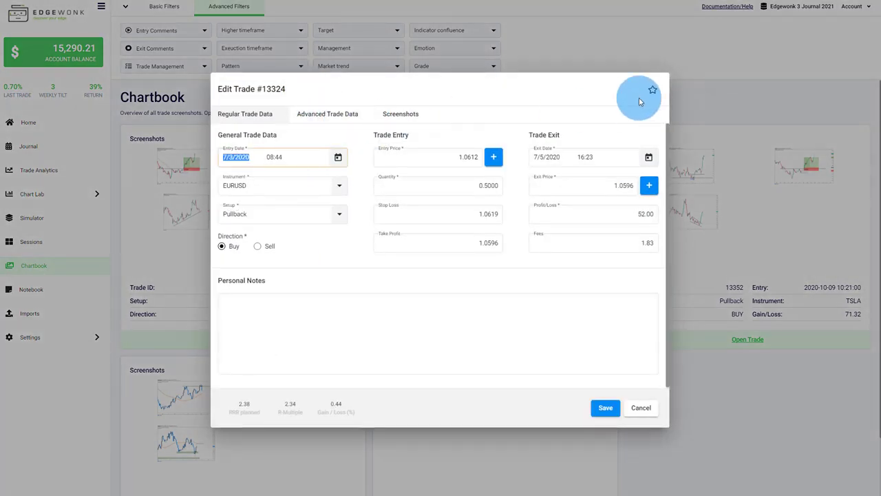
click(207, 167)
- Flip through trade #13324's three chart screenshots, then show the Notebook's Account Projection note
click(202, 171)
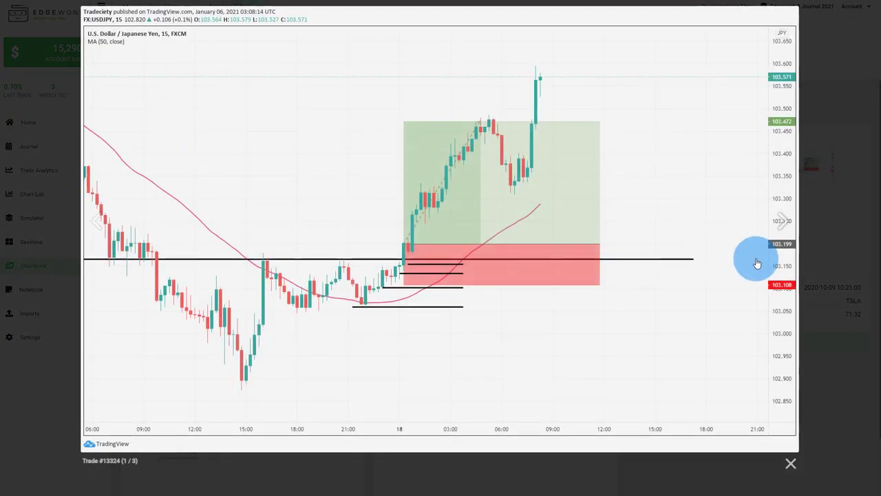
click(777, 226)
click(778, 227)
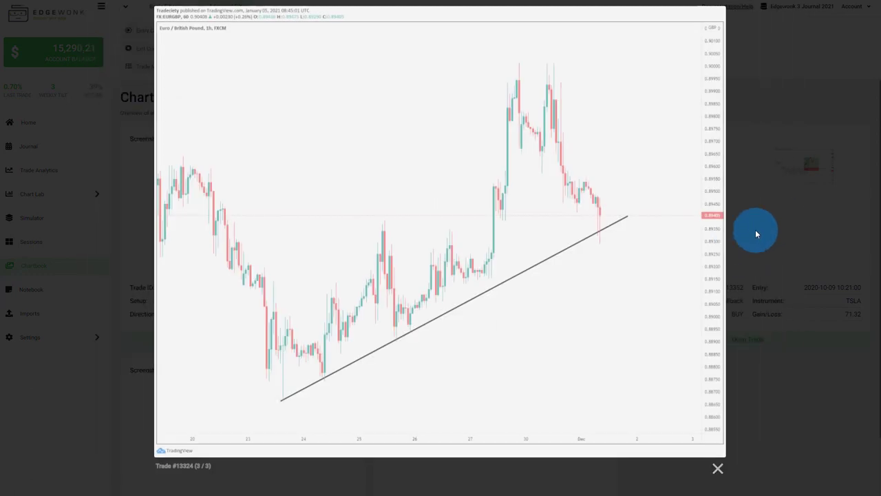
click(767, 230)
click(74, 295)
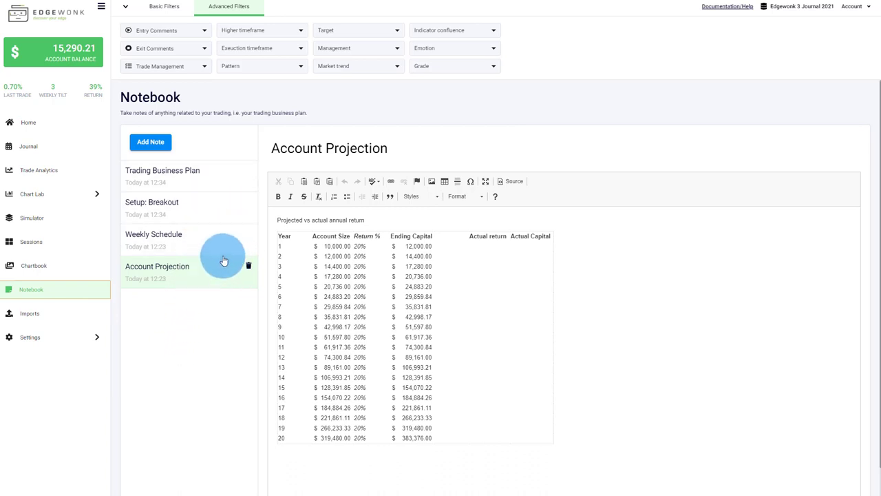
- Open the Weekly Schedule note, then scroll through the Setup: Breakout multi timeframe approach
click(181, 239)
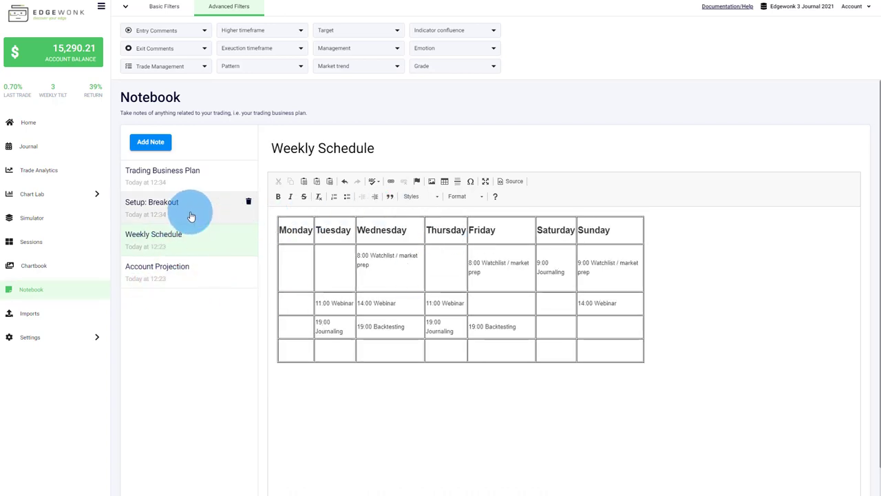
click(191, 217)
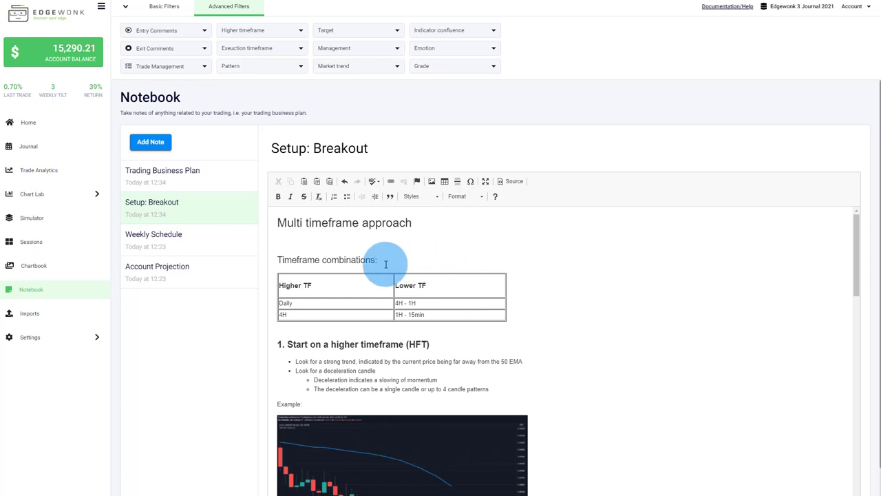
scroll(379, 291, down, 5)
scroll(388, 291, up, 5)
scroll(443, 357, down, 9)
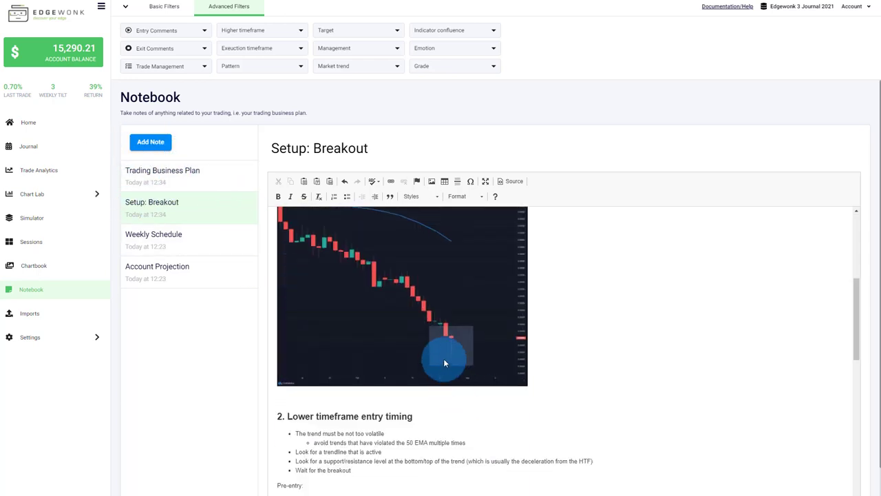
scroll(443, 358, up, 7)
scroll(443, 358, up, 3)
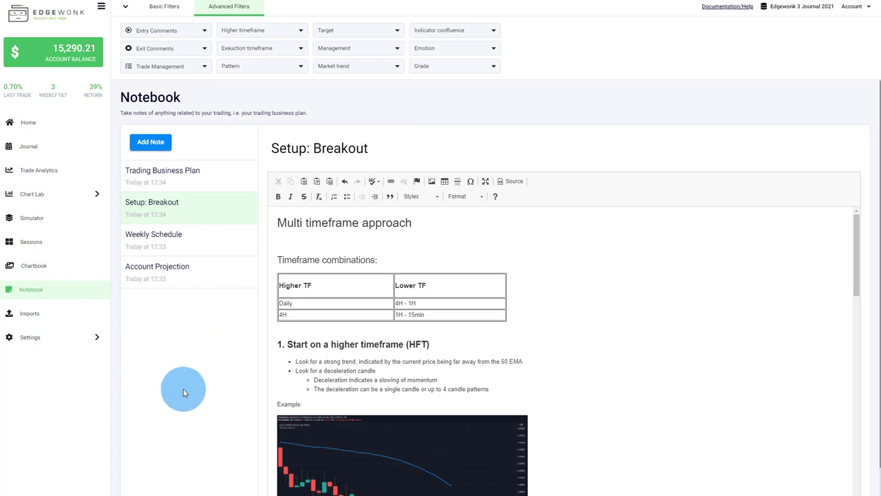
- Open the General settings, leaving decimal places unchanged at 4
click(25, 337)
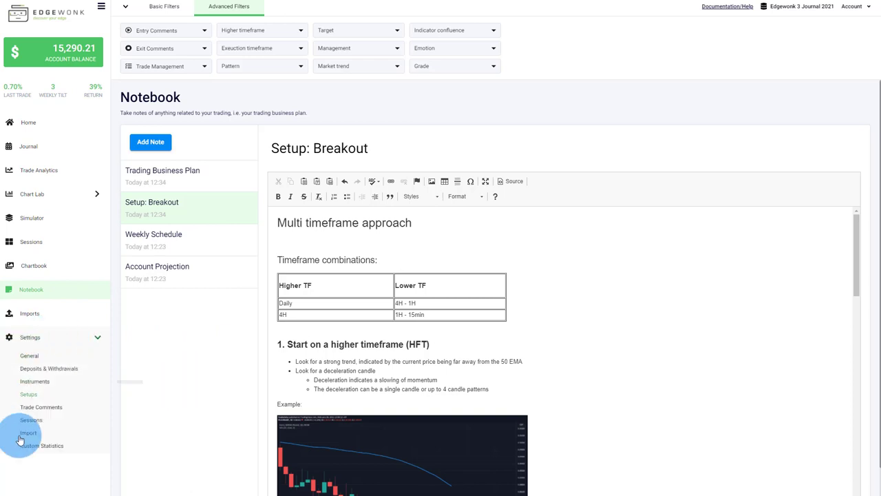
click(54, 356)
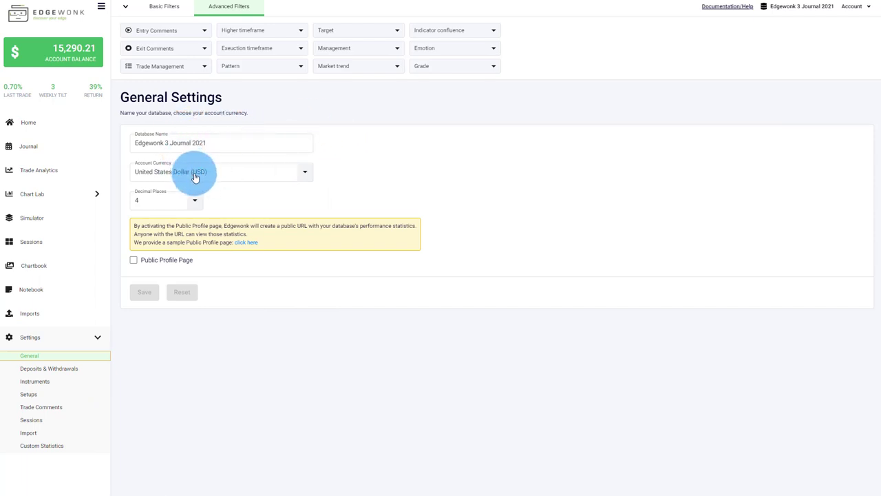
click(195, 199)
click(197, 198)
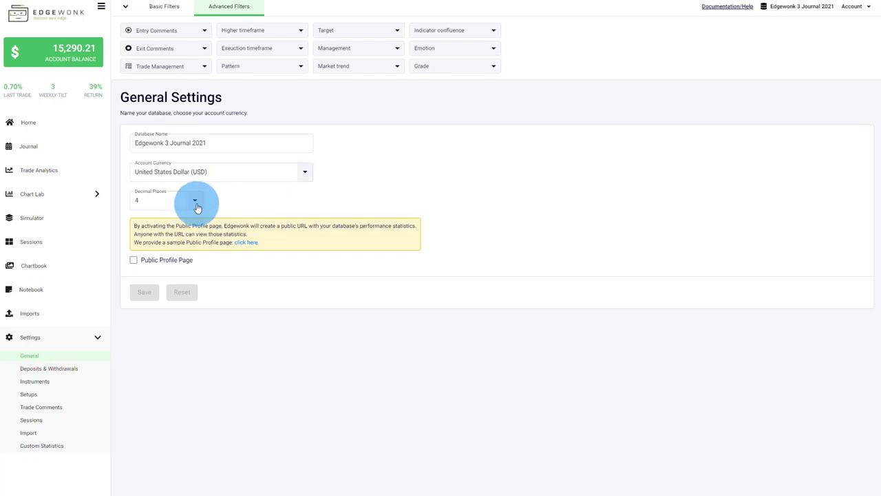
- Turn on and save the Public Profile Page, then view it from the account menu
key(Tab)
key(space)
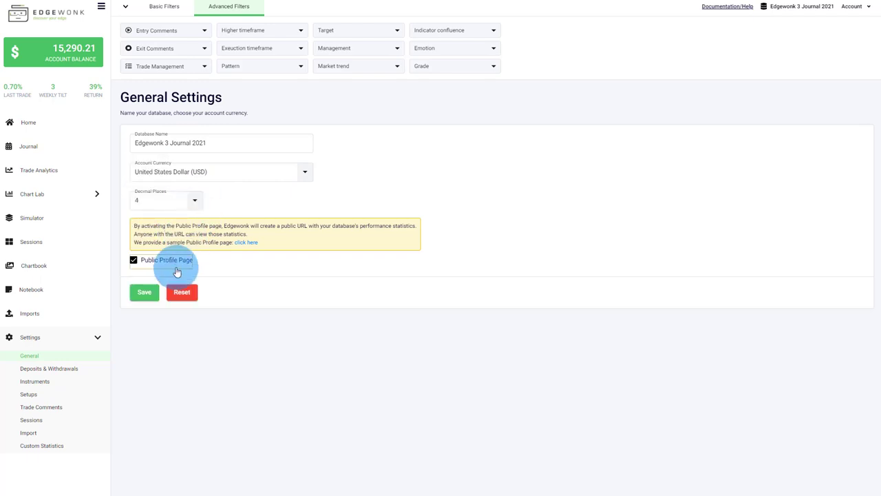
click(144, 295)
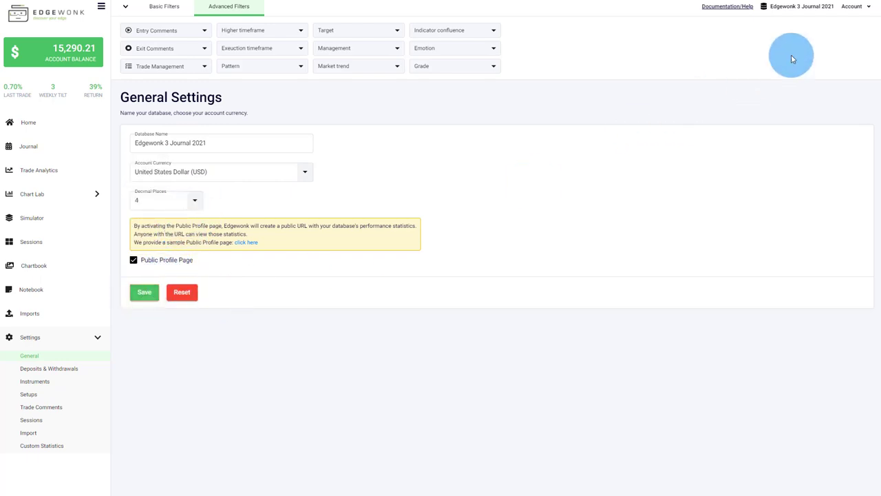
click(858, 14)
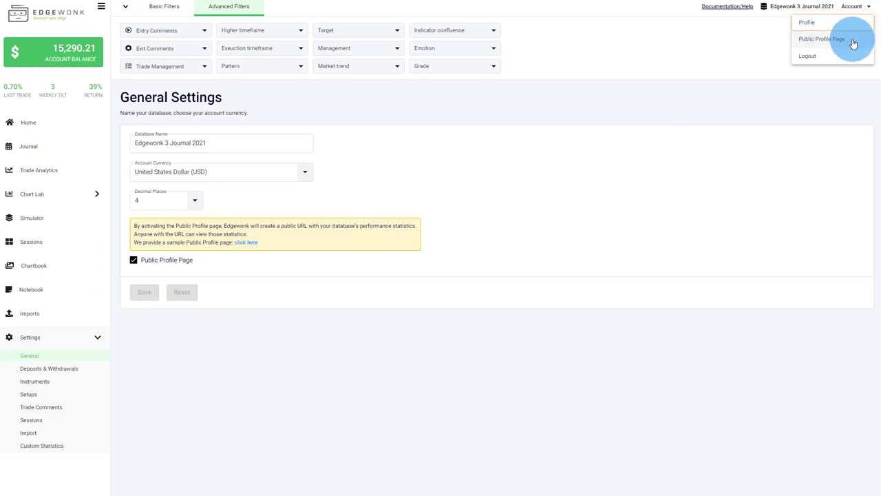
click(853, 43)
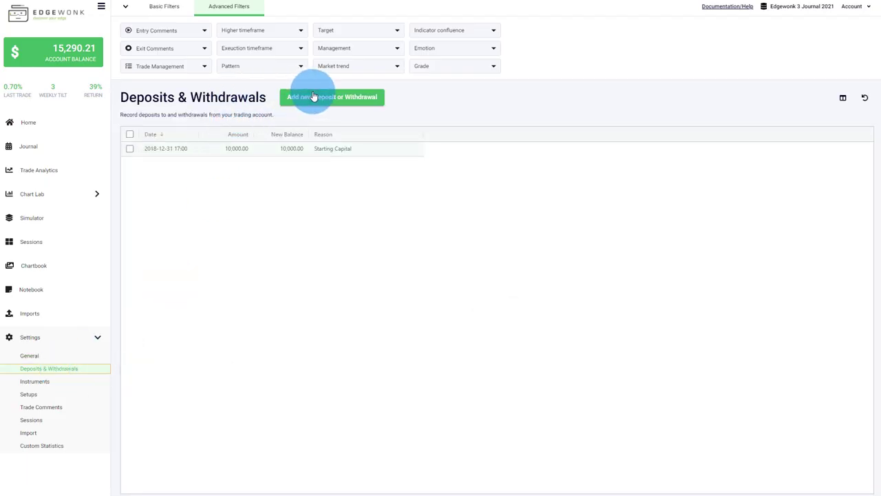
- Start a new deposit/withdrawal entry, then cancel it without picking a date or saving
click(313, 96)
click(516, 218)
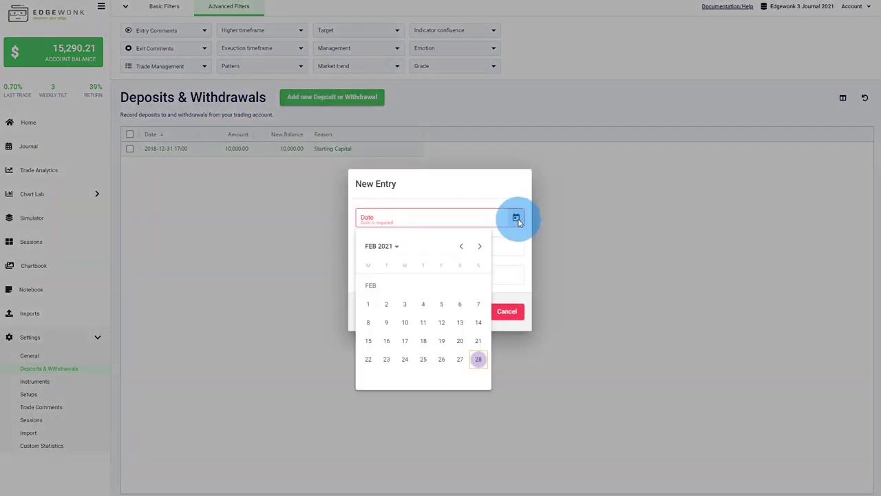
click(516, 217)
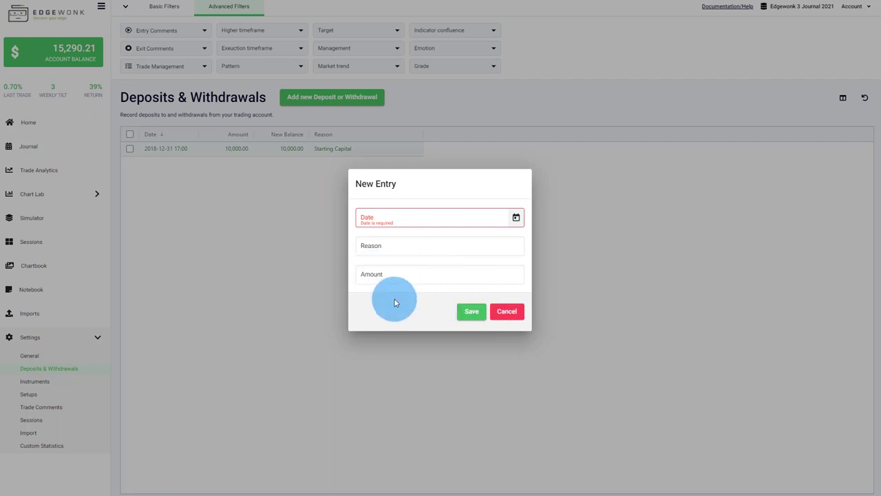
click(492, 310)
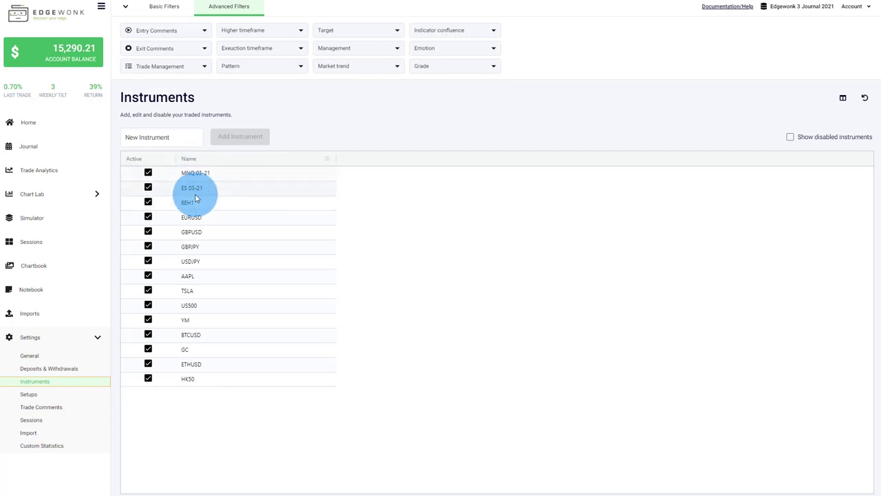
- Deactivate EURUSD, GBPUSD and GBPJPY, then include disabled instruments in the list
double_click(222, 173)
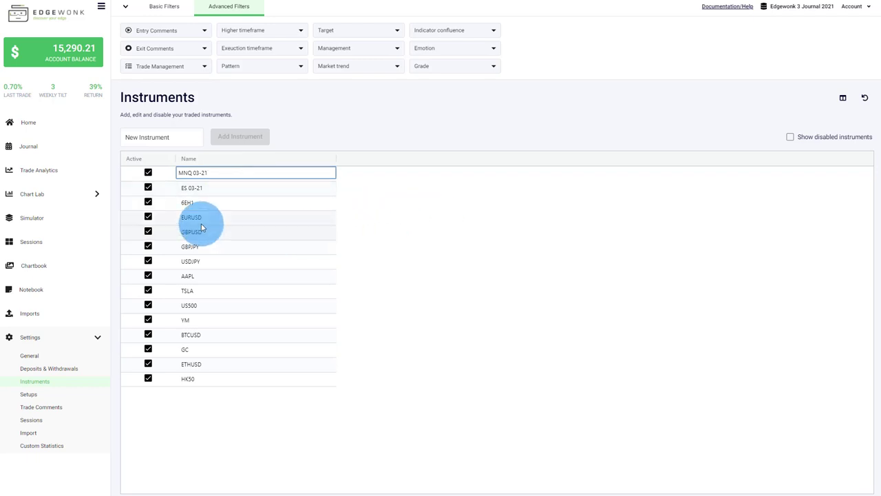
click(148, 217)
click(148, 217)
click(148, 217)
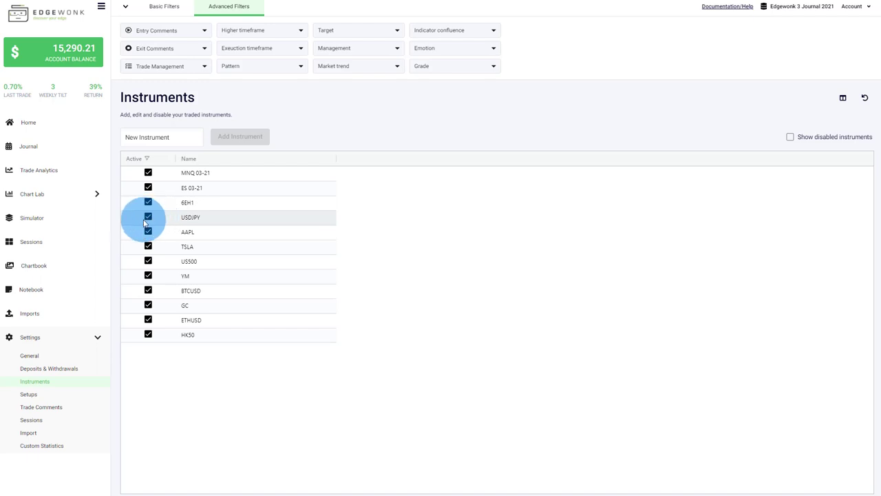
click(790, 138)
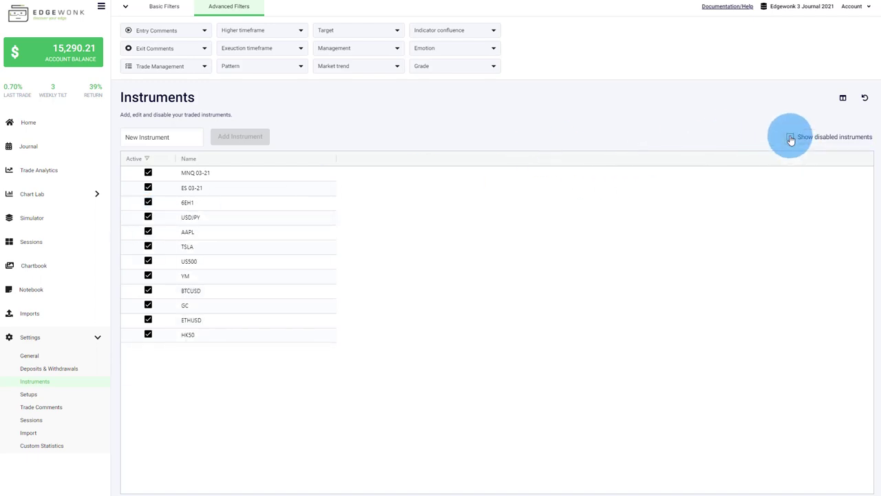
- Browse the Setups settings and Notebook notes, then display the Trade Comments settings
click(50, 397)
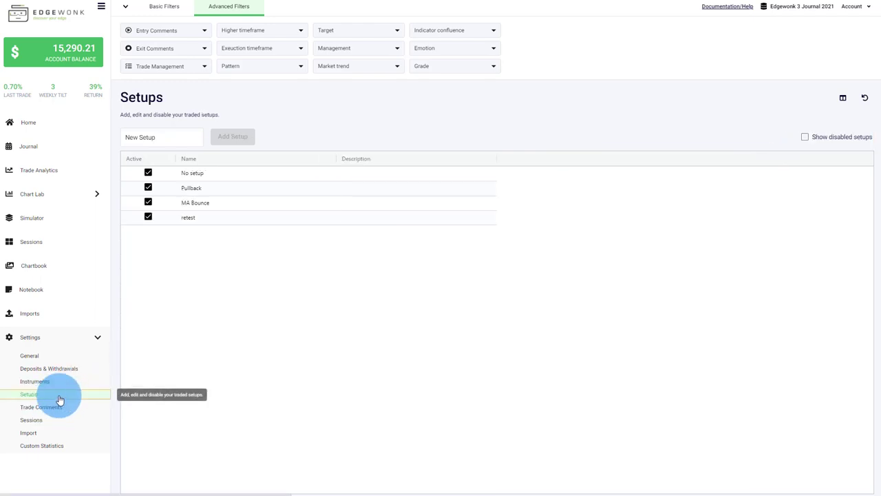
click(363, 175)
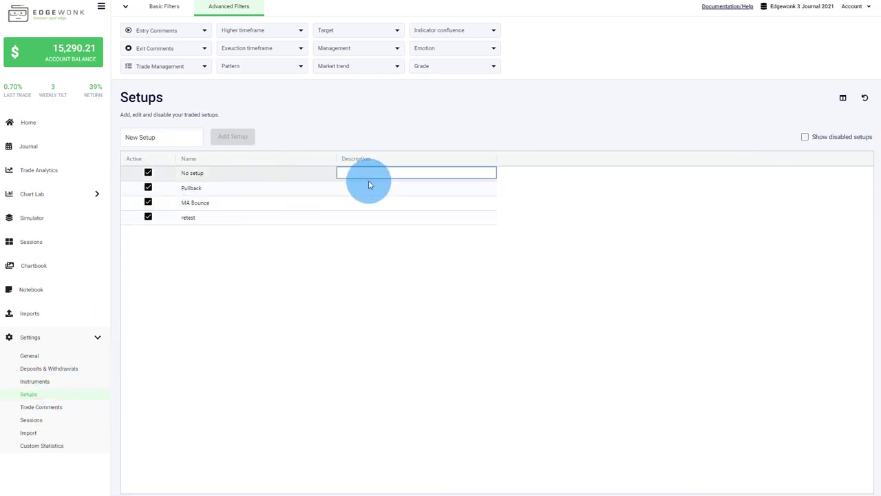
click(53, 294)
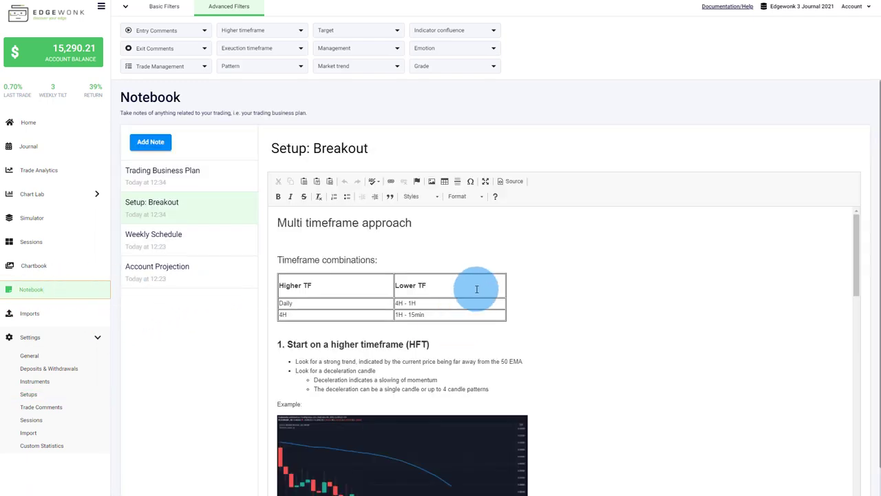
scroll(470, 291, down, 10)
scroll(441, 349, down, 2)
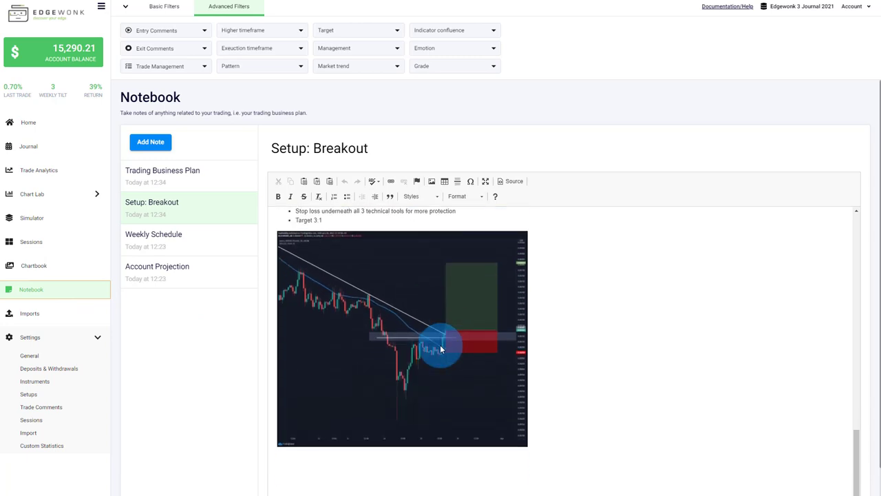
click(31, 407)
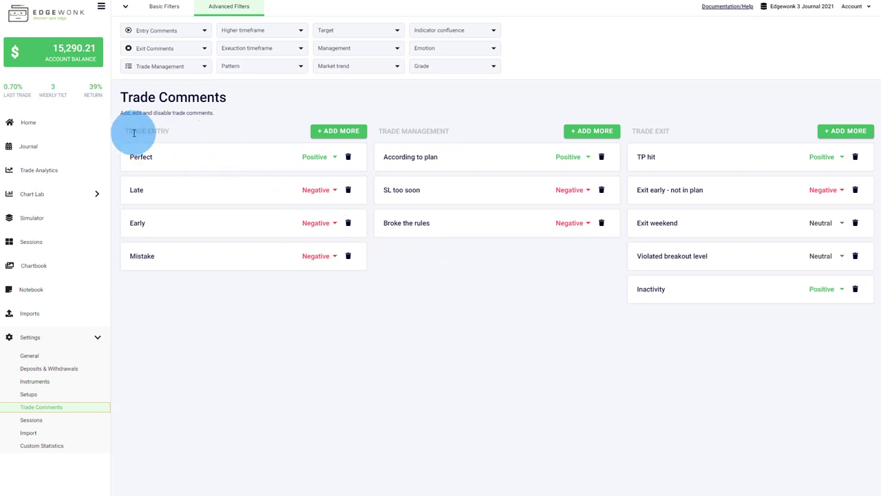
drag(133, 131, 161, 131)
drag(452, 131, 393, 128)
click(482, 130)
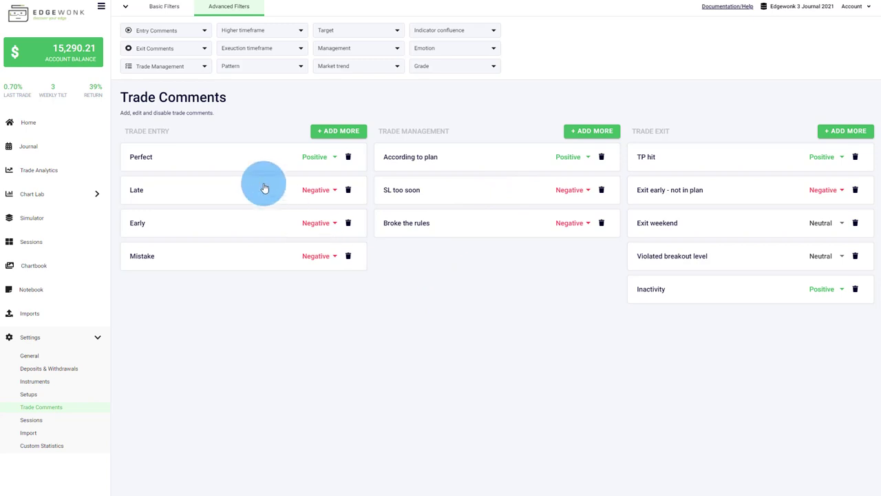
click(331, 130)
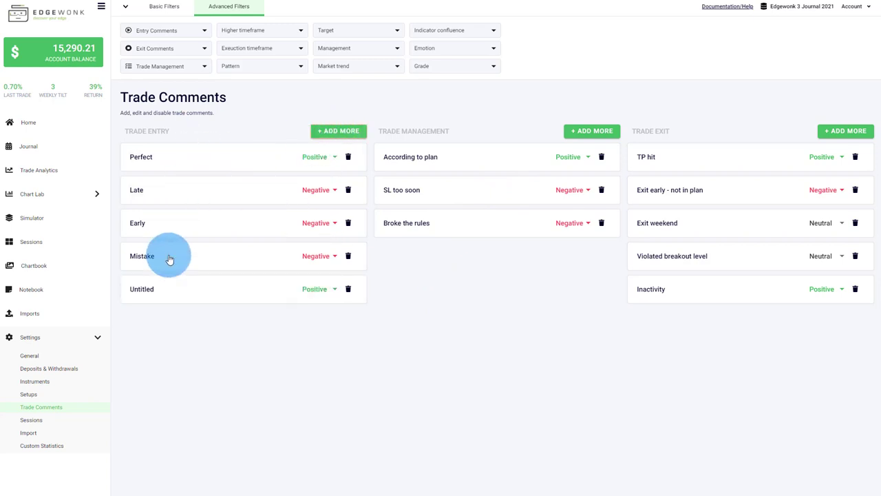
click(320, 292)
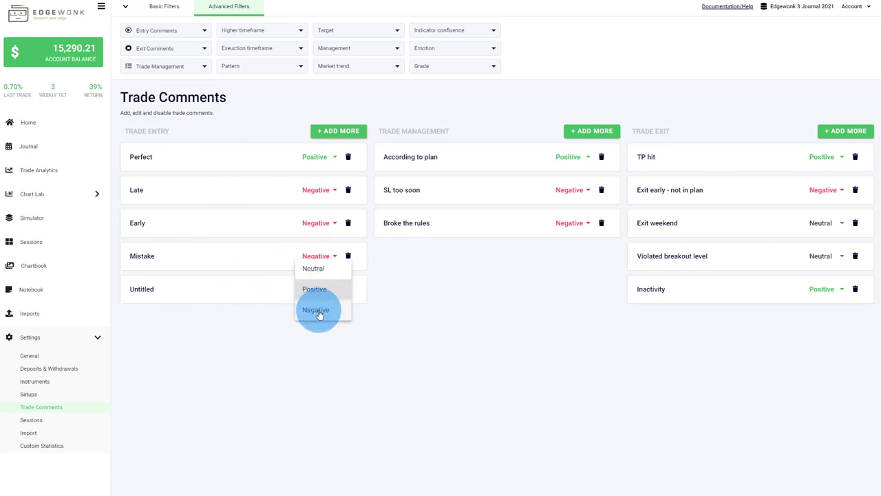
click(259, 371)
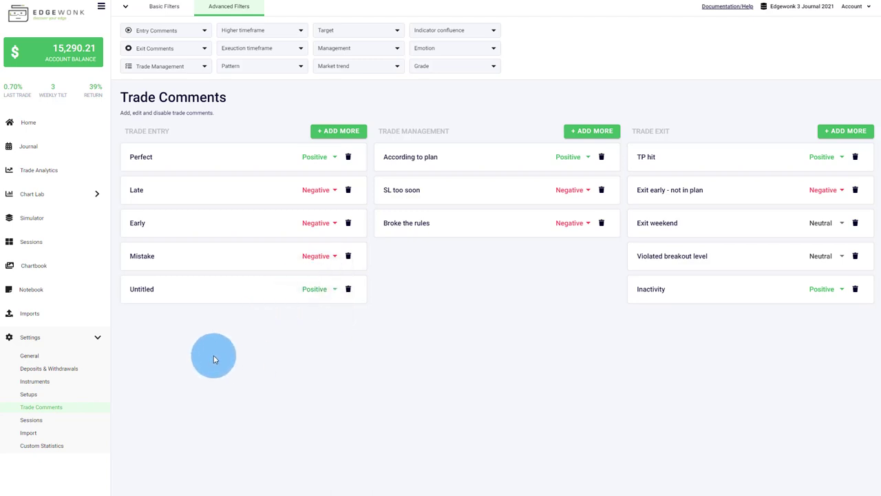
click(349, 291)
click(518, 277)
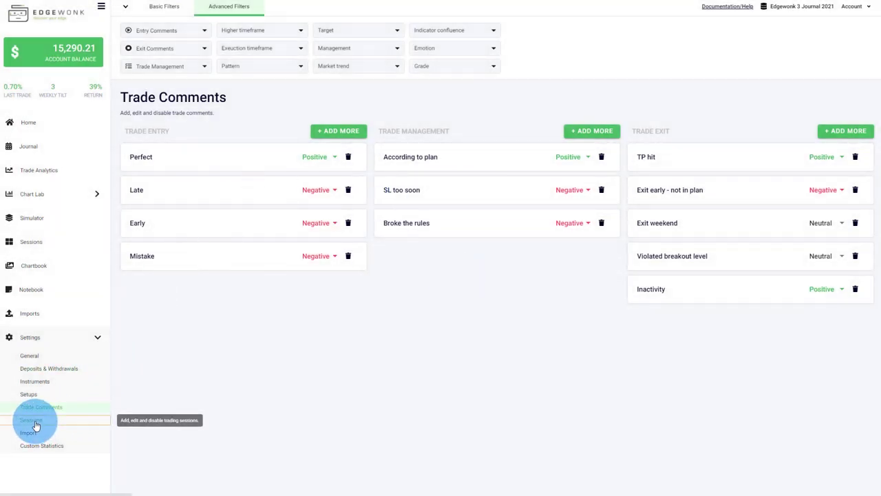
- Pass through Sessions to the Import settings and browse the Importer Type platforms without choosing one
click(34, 421)
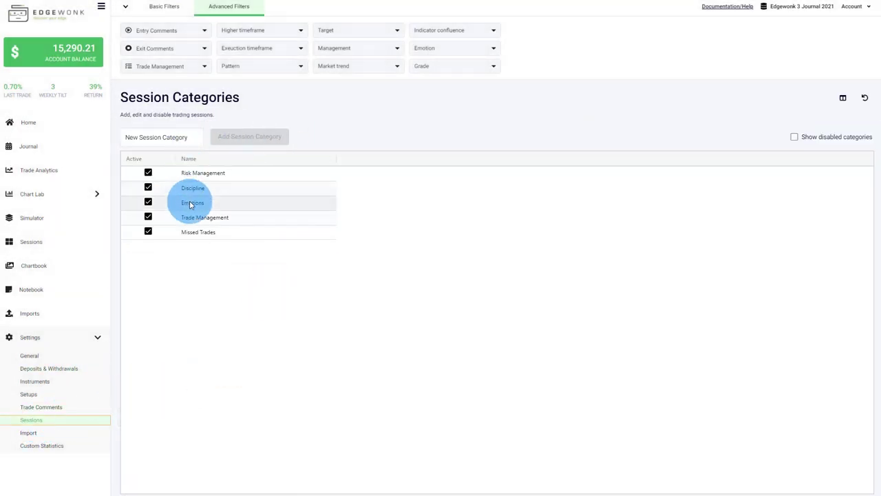
click(52, 432)
click(307, 146)
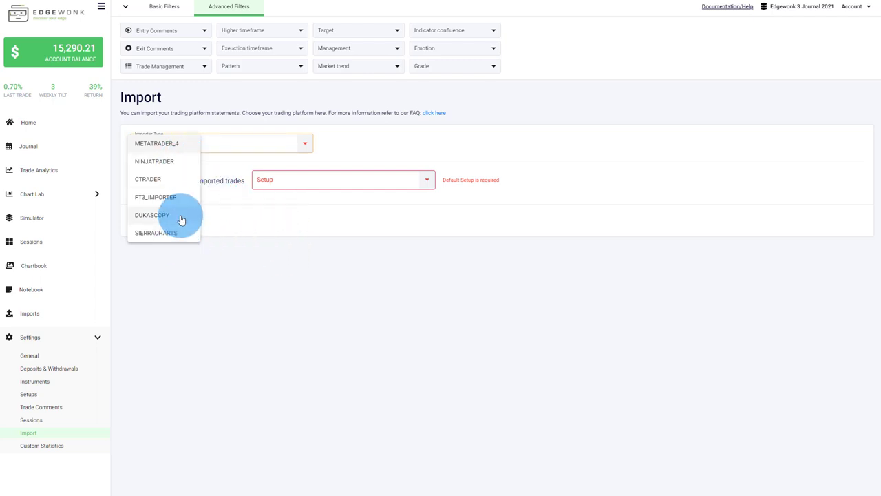
click(301, 227)
click(176, 146)
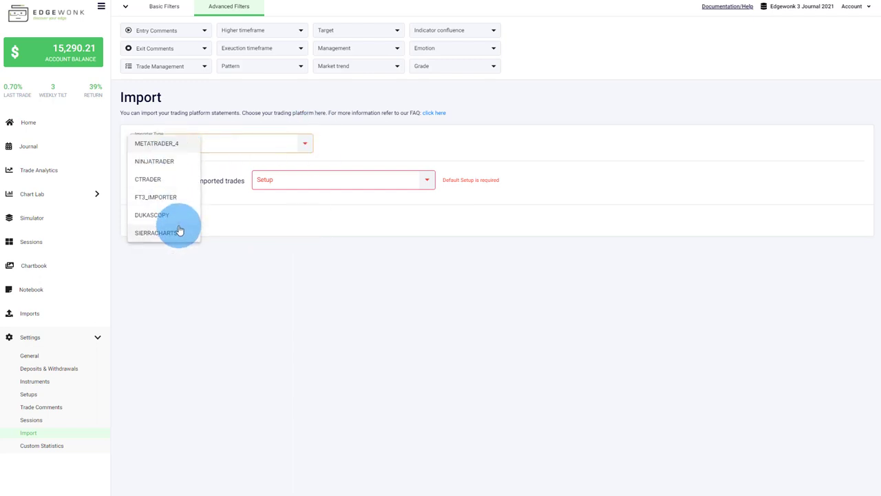
click(264, 246)
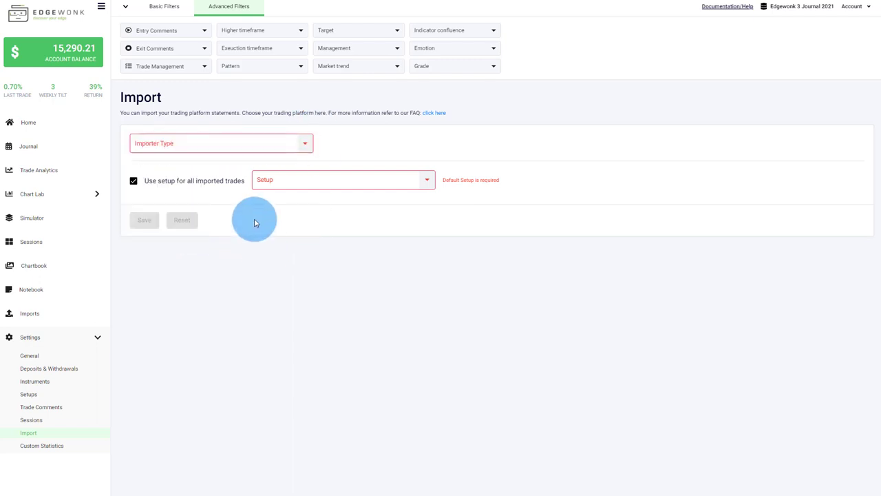
- Scroll through the Custom Statistics settings, then return to the Home dashboard
click(74, 447)
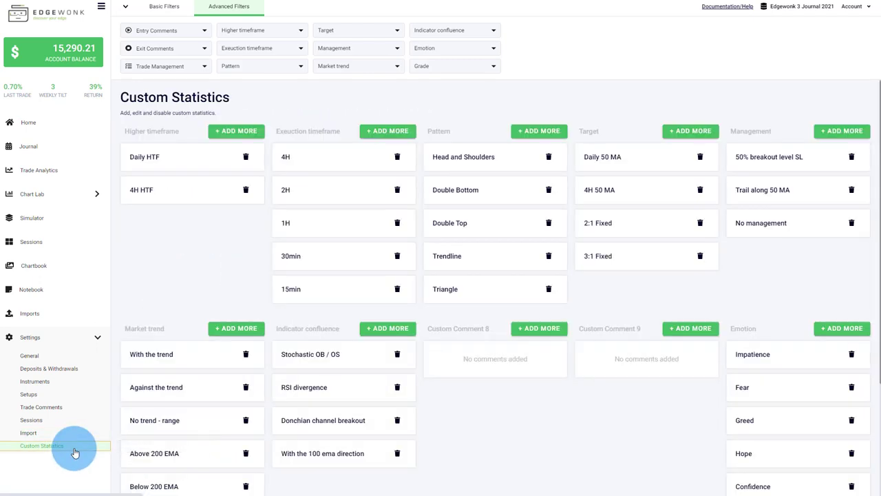
scroll(678, 287, down, 3)
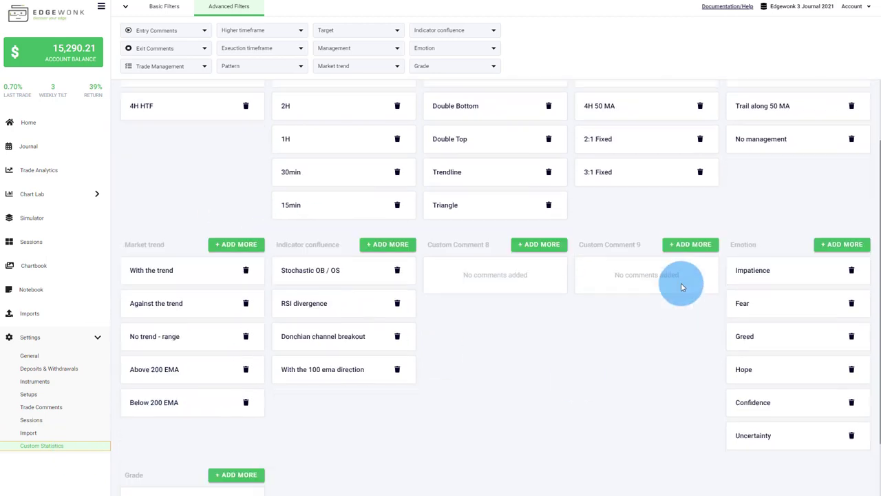
scroll(658, 288, up, 3)
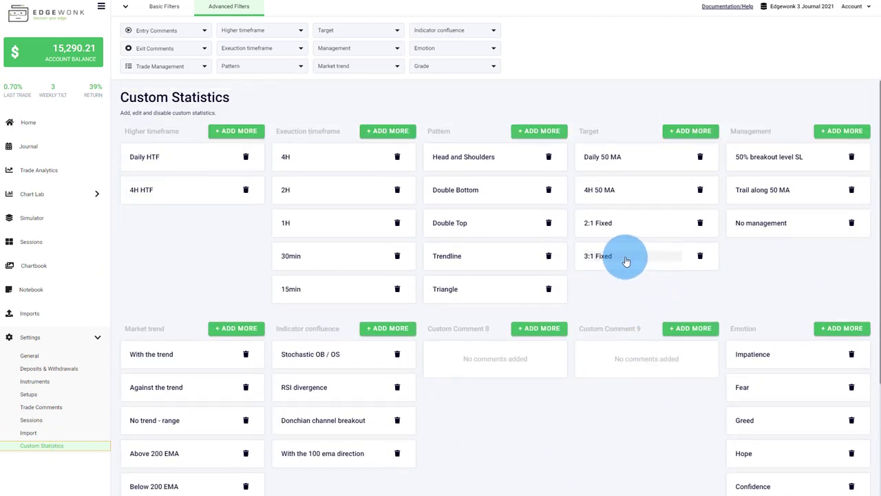
scroll(363, 291, down, 3)
scroll(321, 398, up, 3)
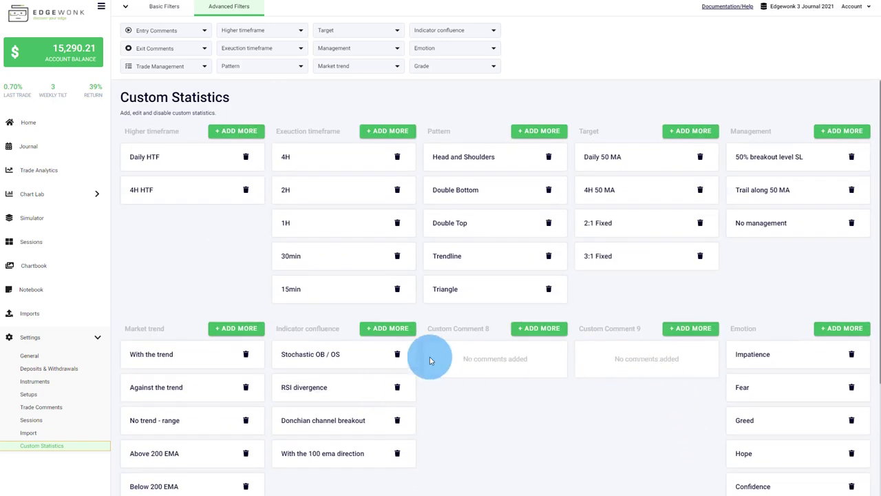
click(37, 126)
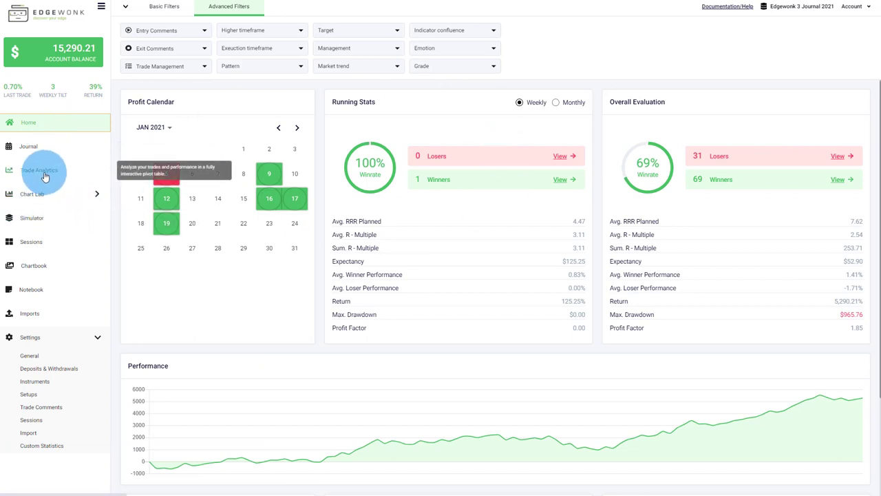